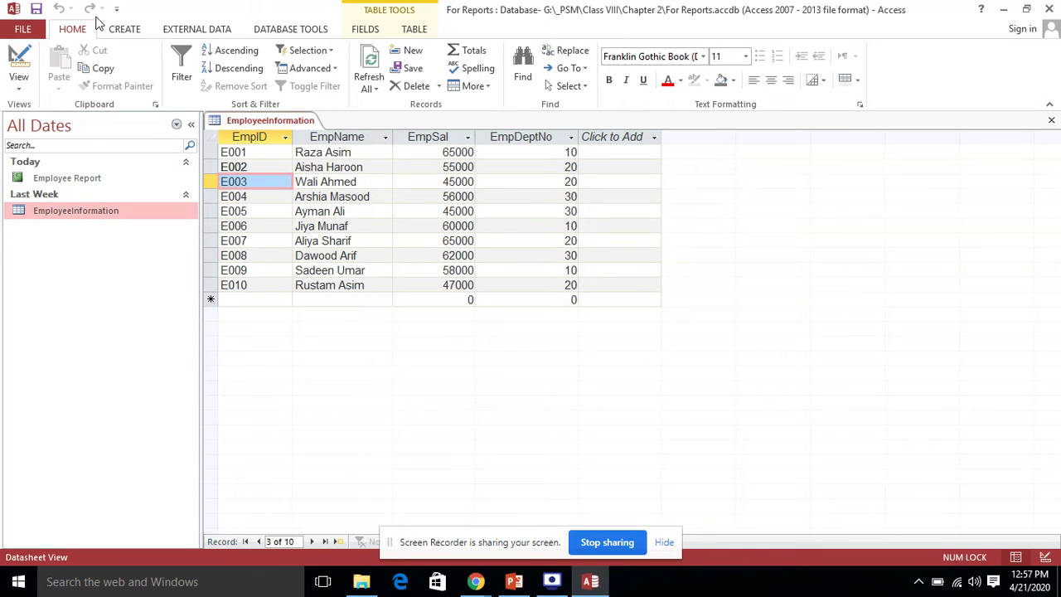
Step: Start the Report Wizard and choose the EmployeeInformation table as the report's source
left_click(121, 30)
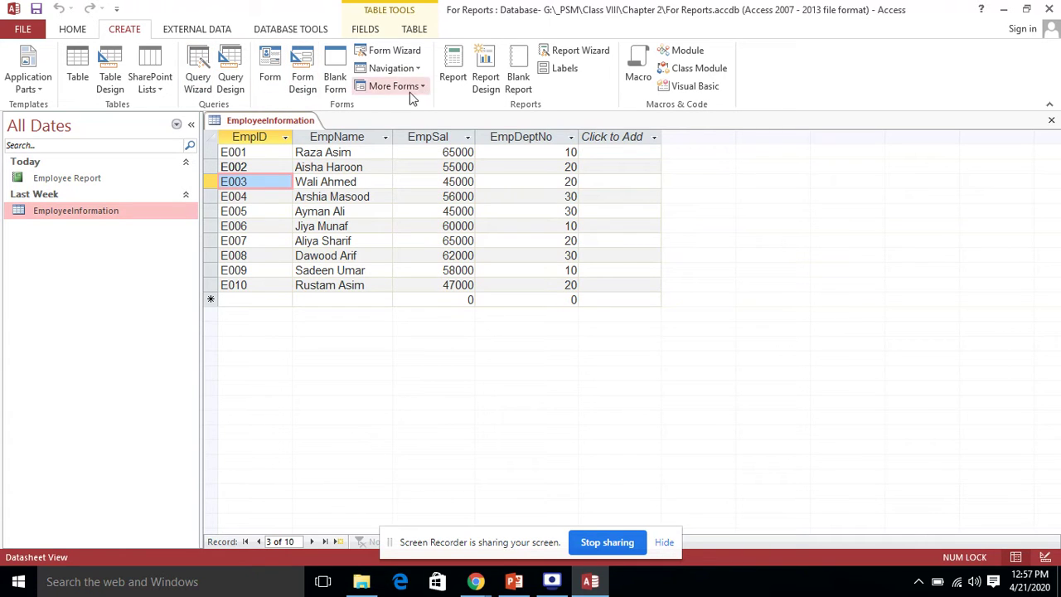
left_click(593, 55)
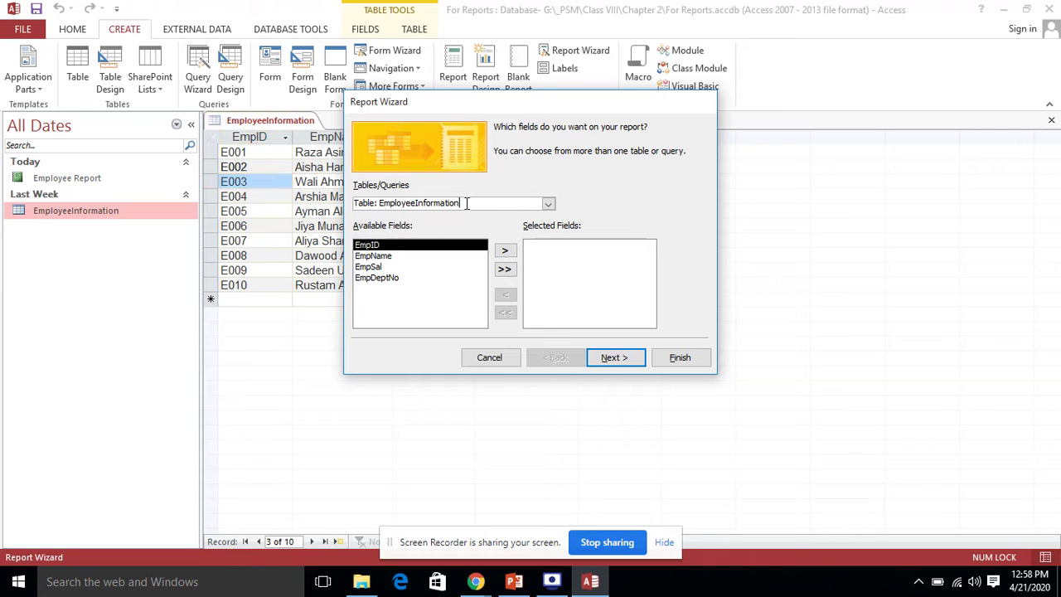
left_click(547, 205)
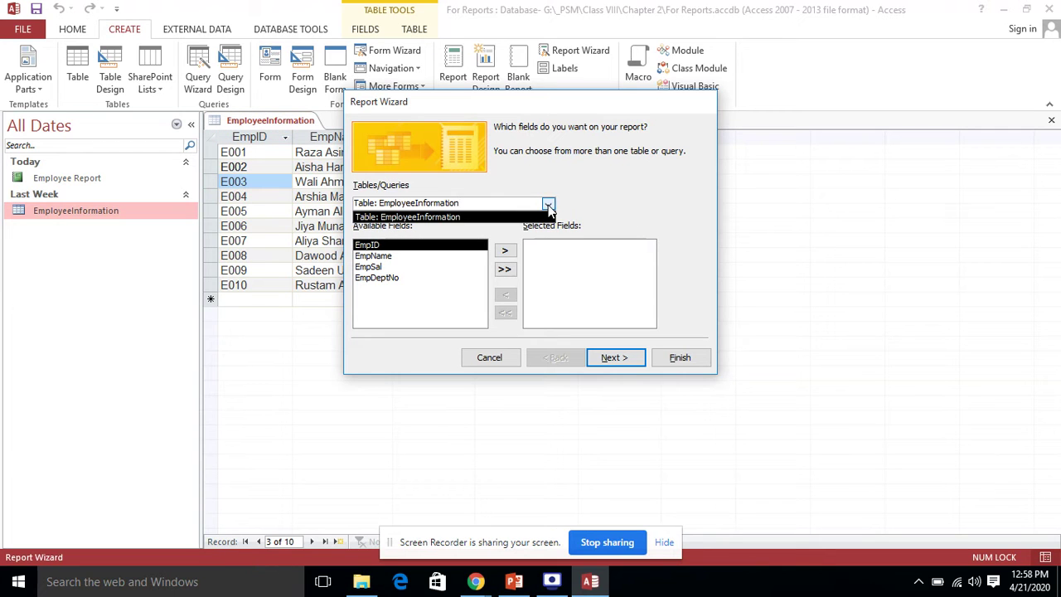
left_click(486, 217)
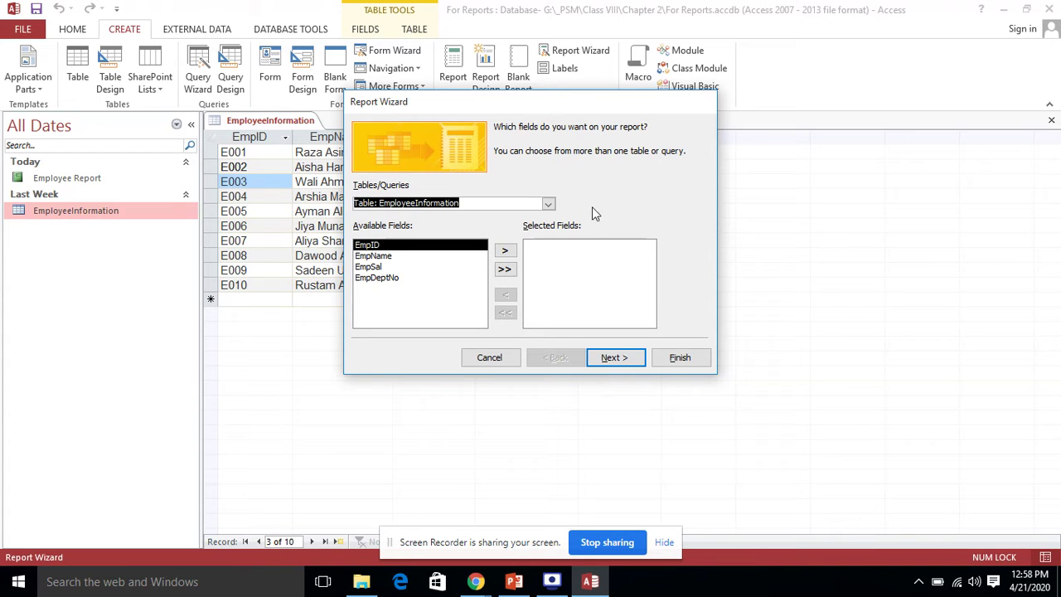
Step: Try adding EmpDeptNo and EmpName individually to the report's fields, and clear the selection
left_click(405, 257)
left_click(402, 267)
left_click(407, 279)
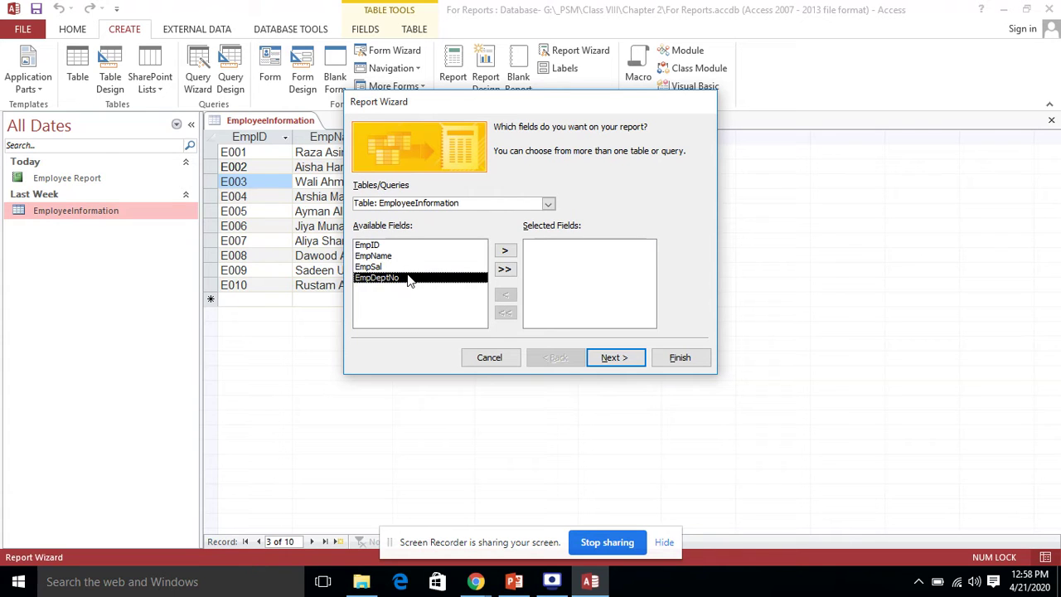
left_click(505, 251)
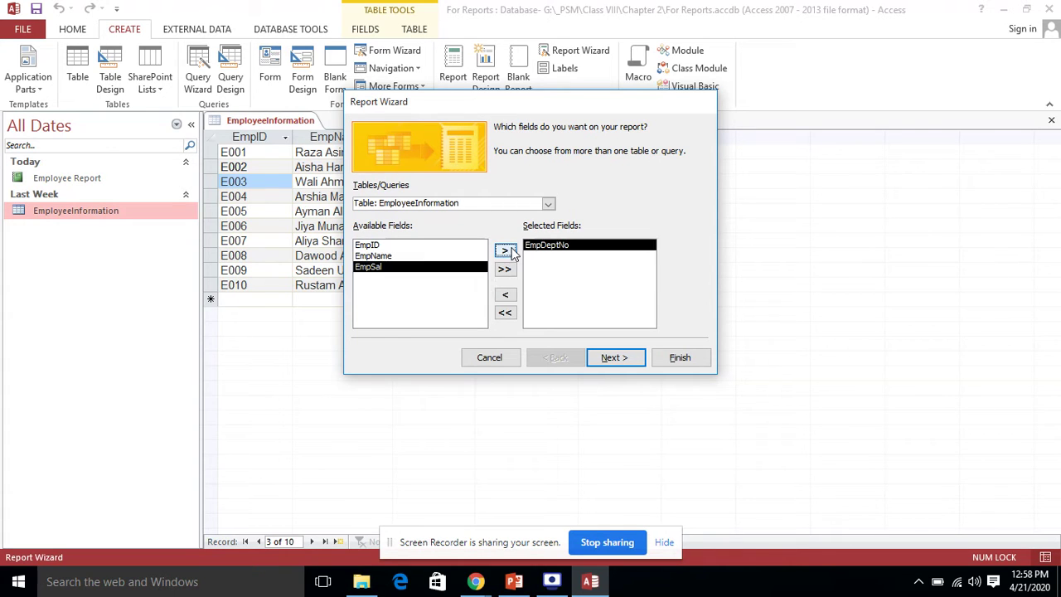
left_click(426, 257)
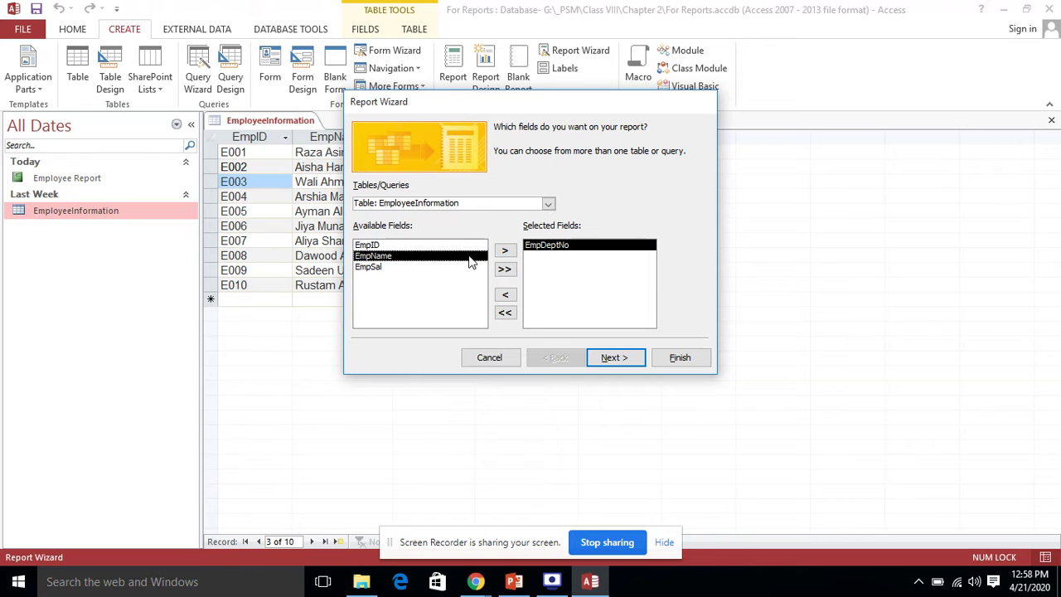
left_click(505, 252)
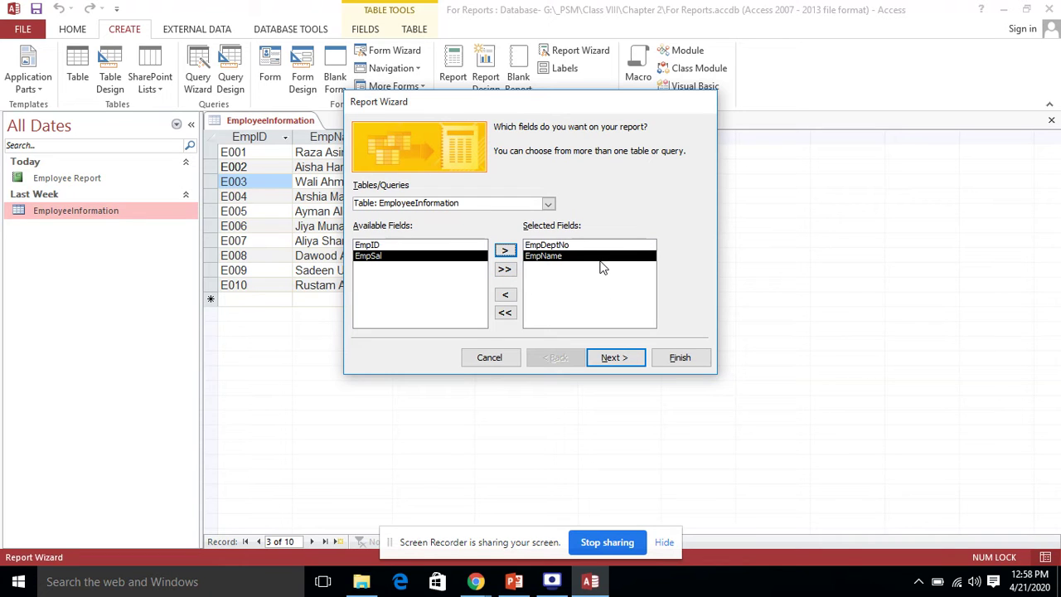
left_click(508, 318)
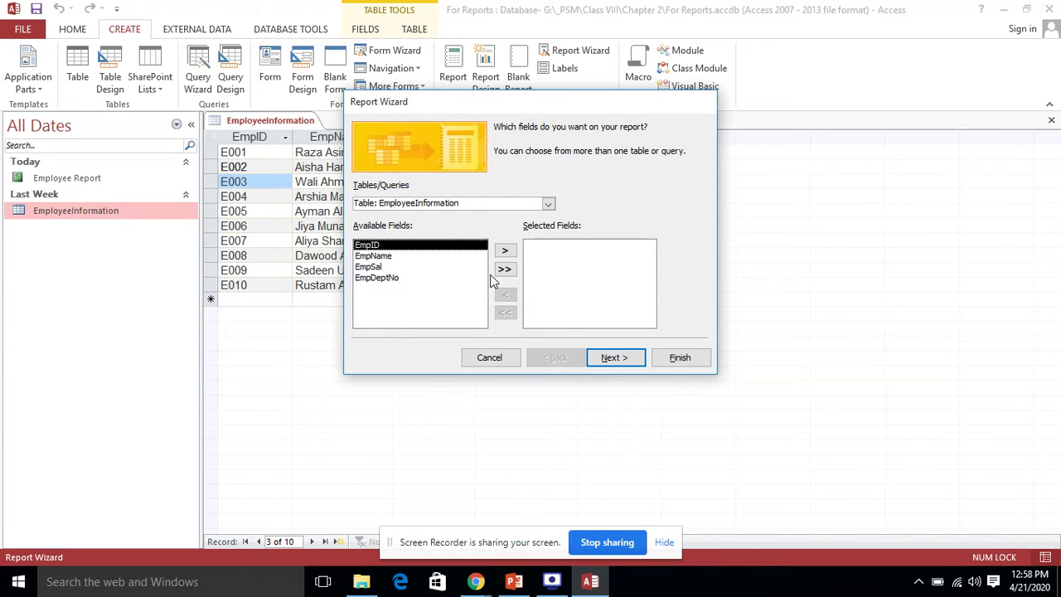
Step: Try adding all fields at once, taking EmpSal out and back in, and clear the selection
left_click(366, 257)
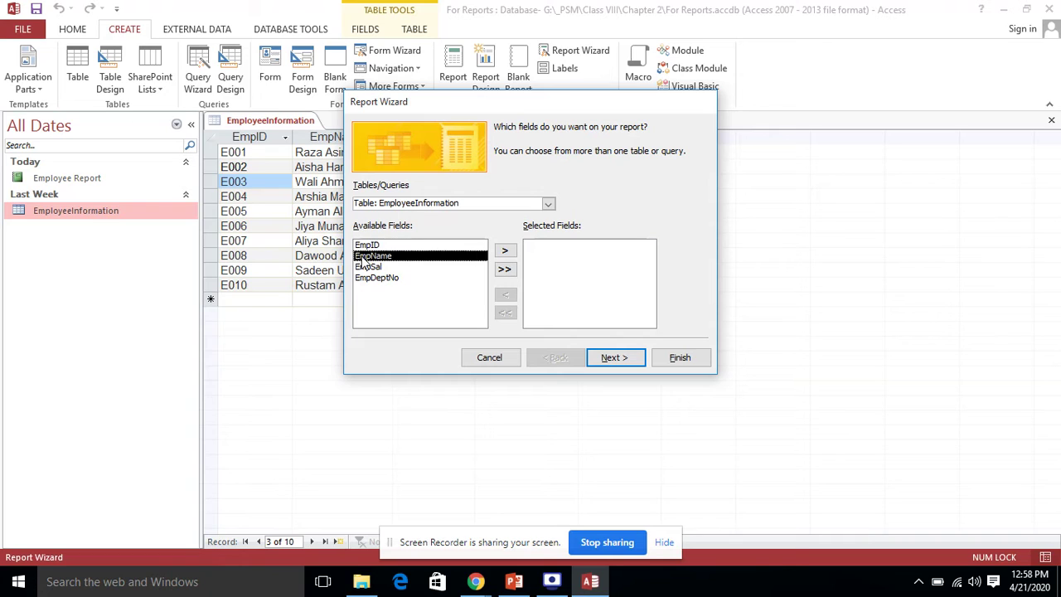
left_click(363, 280)
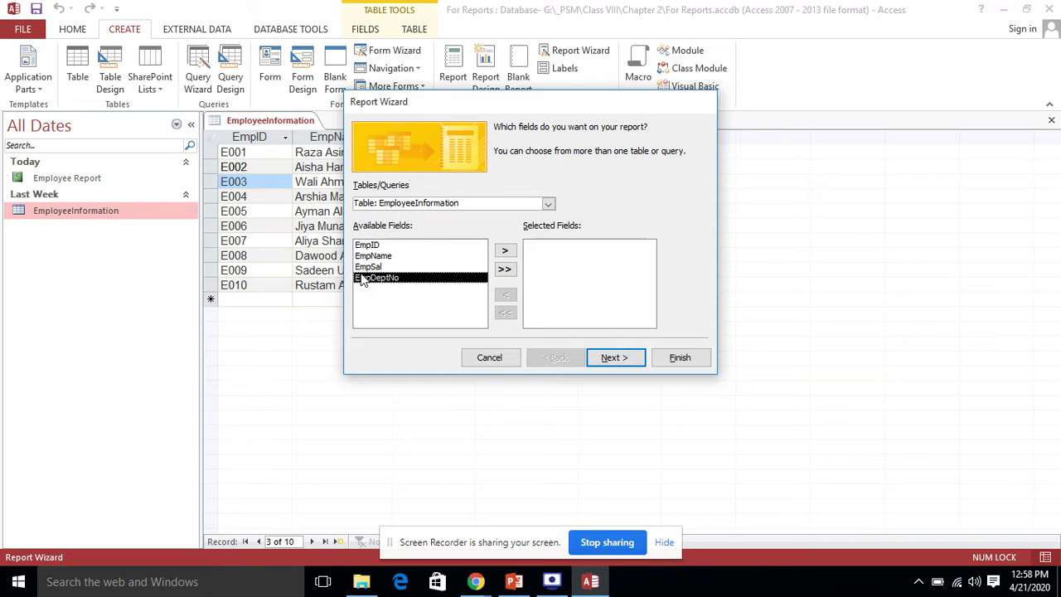
left_click(504, 269)
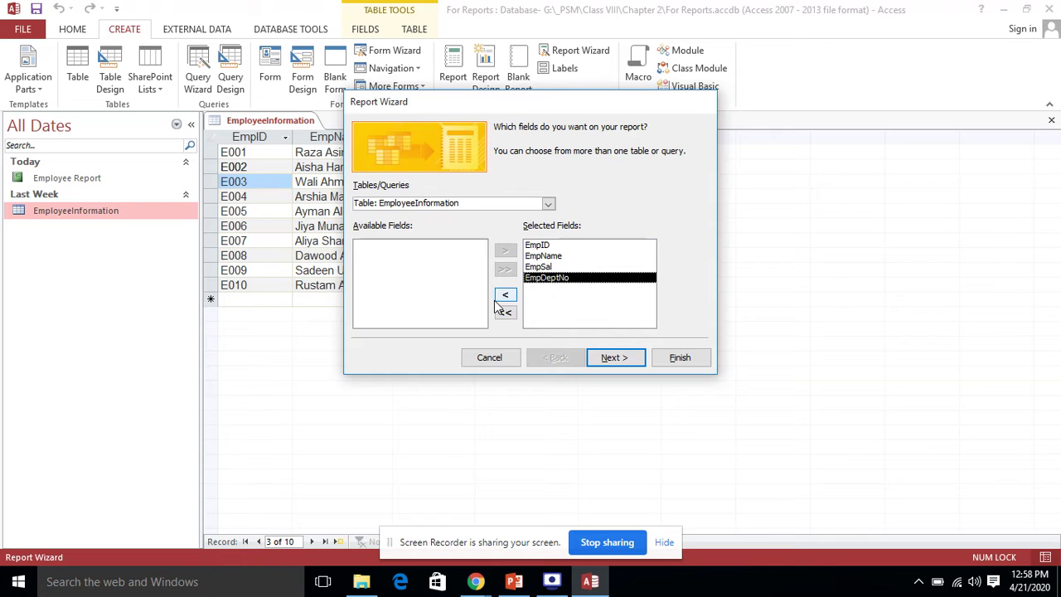
left_click(541, 267)
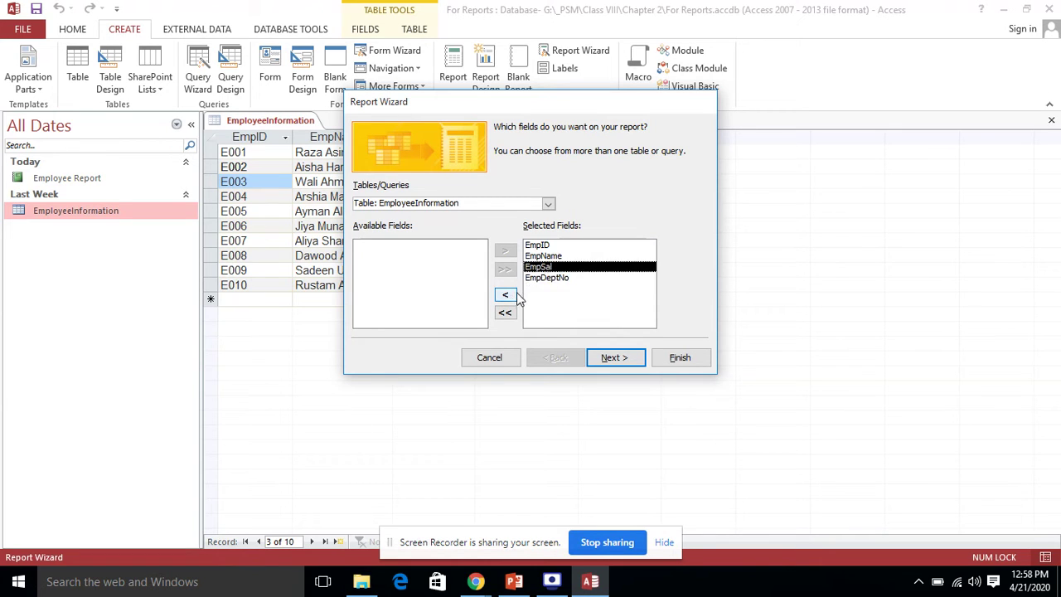
left_click(505, 294)
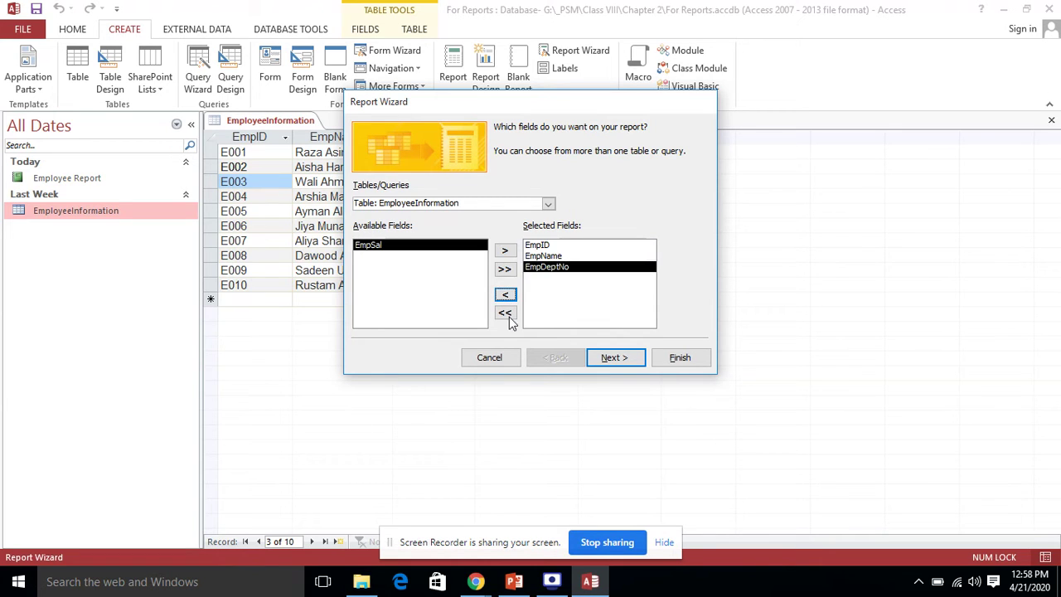
left_click(508, 253)
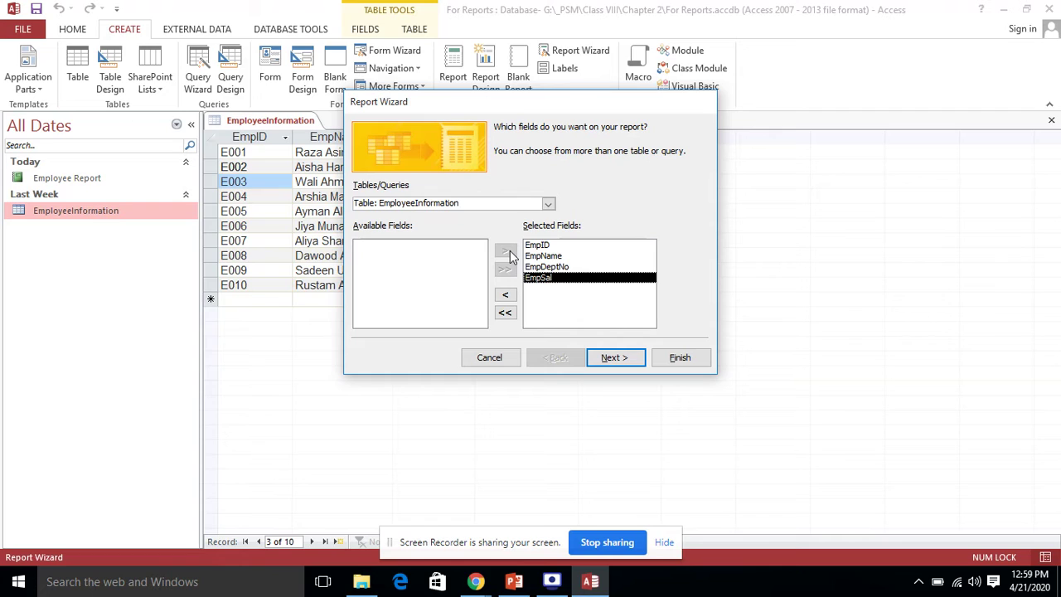
left_click(506, 315)
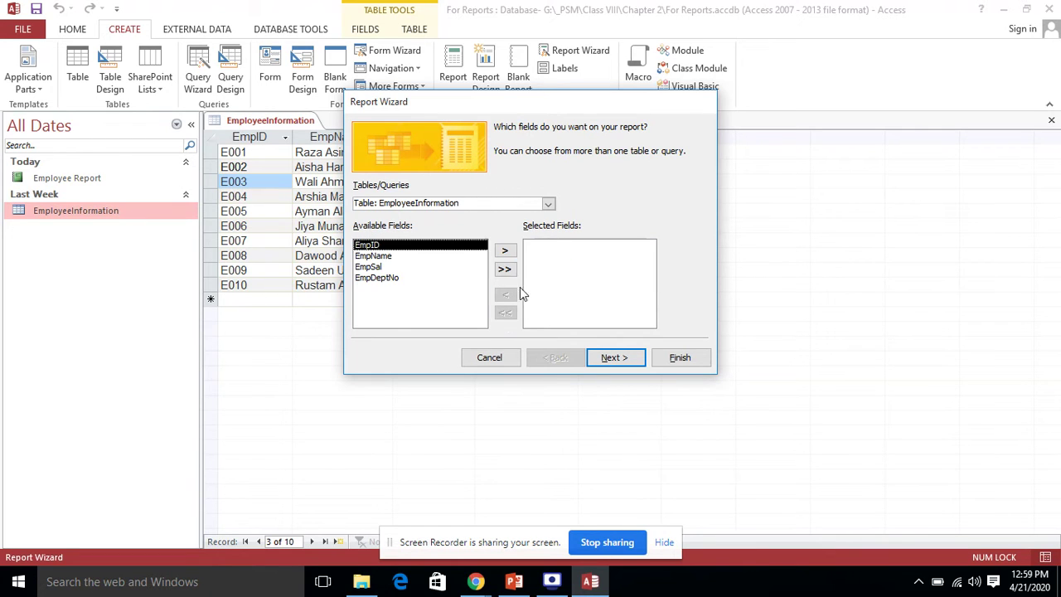
Step: Include all fields of the table in the report and continue to the sort order without adding a grouping level
left_click(503, 274)
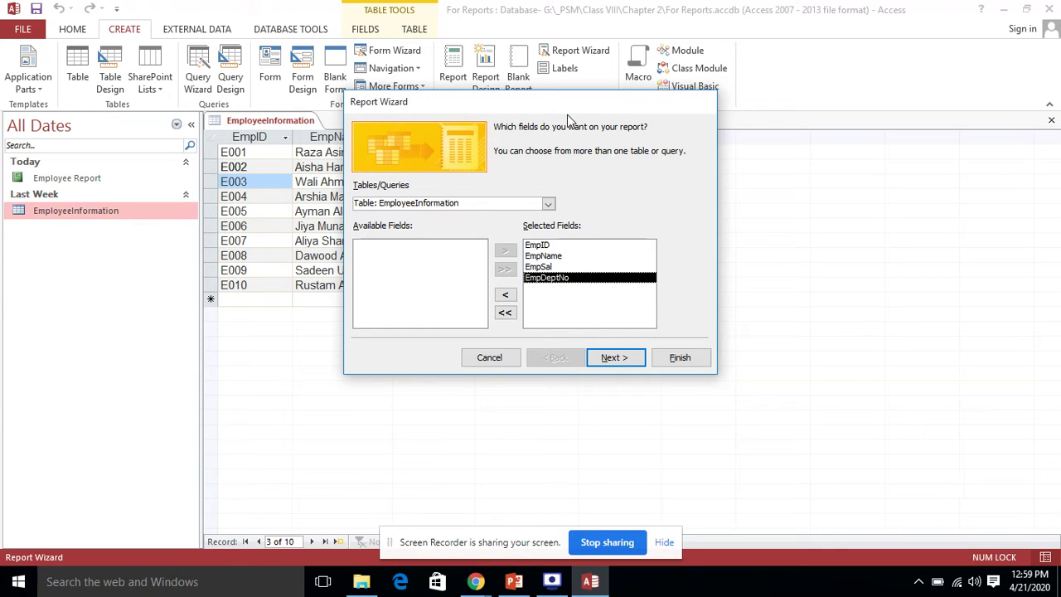
left_click(610, 357)
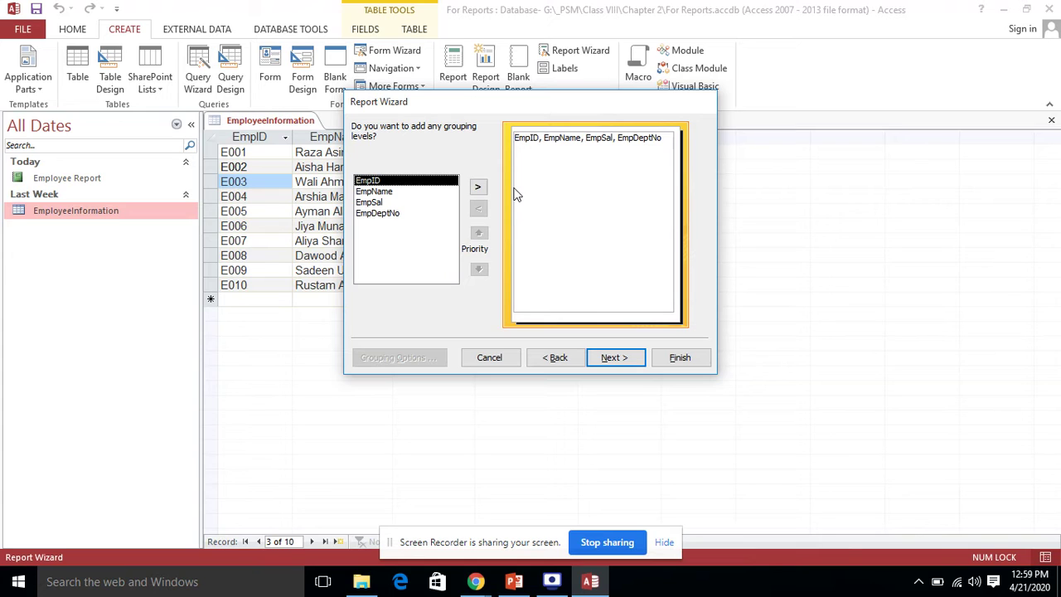
left_click(413, 214)
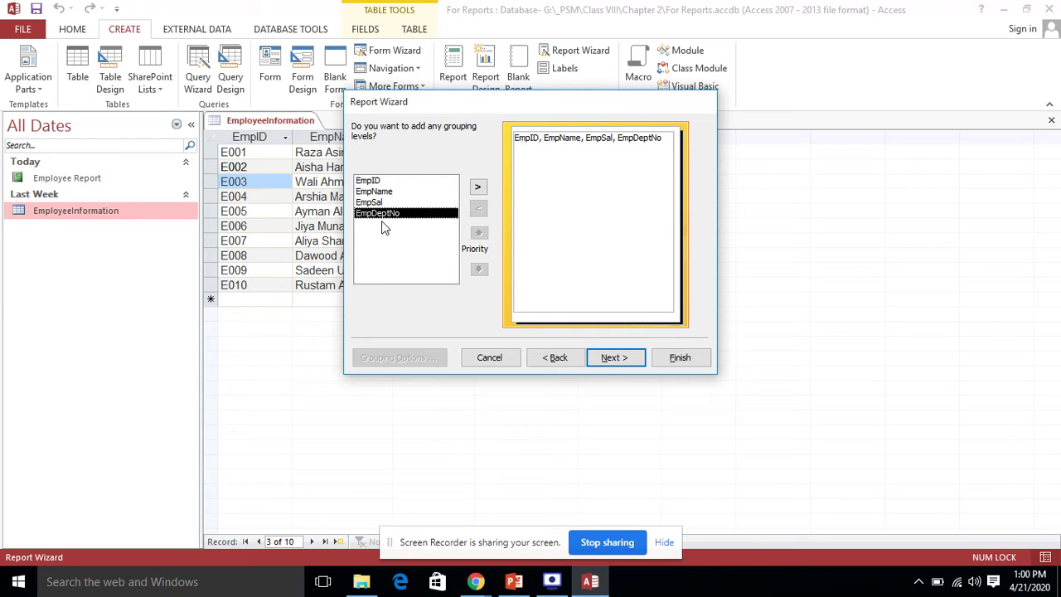
left_click(612, 357)
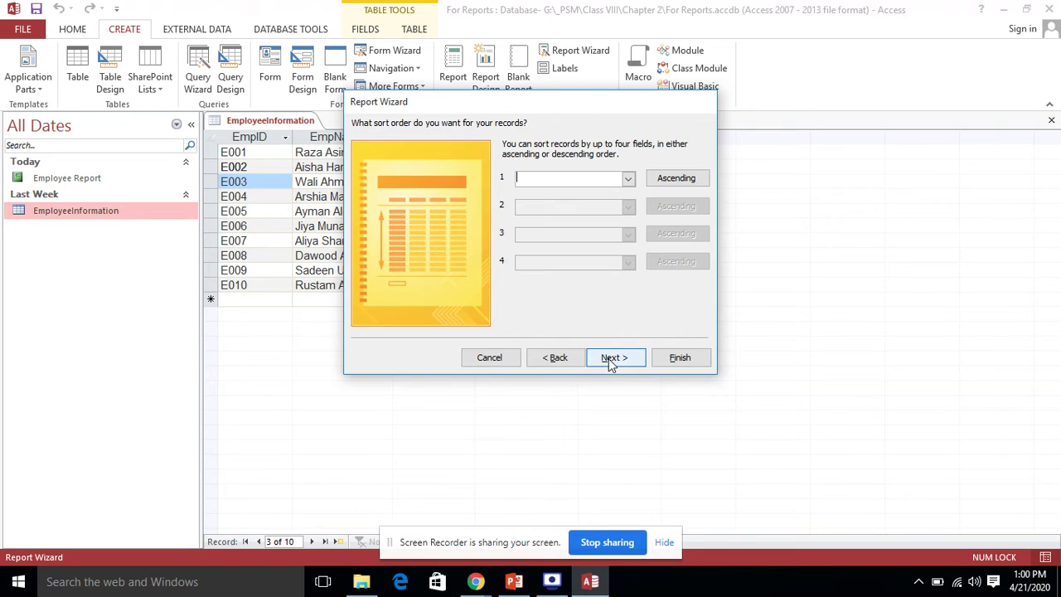
Step: Sort the report's records by EmpSal in ascending order and continue to the layout options
left_click(630, 181)
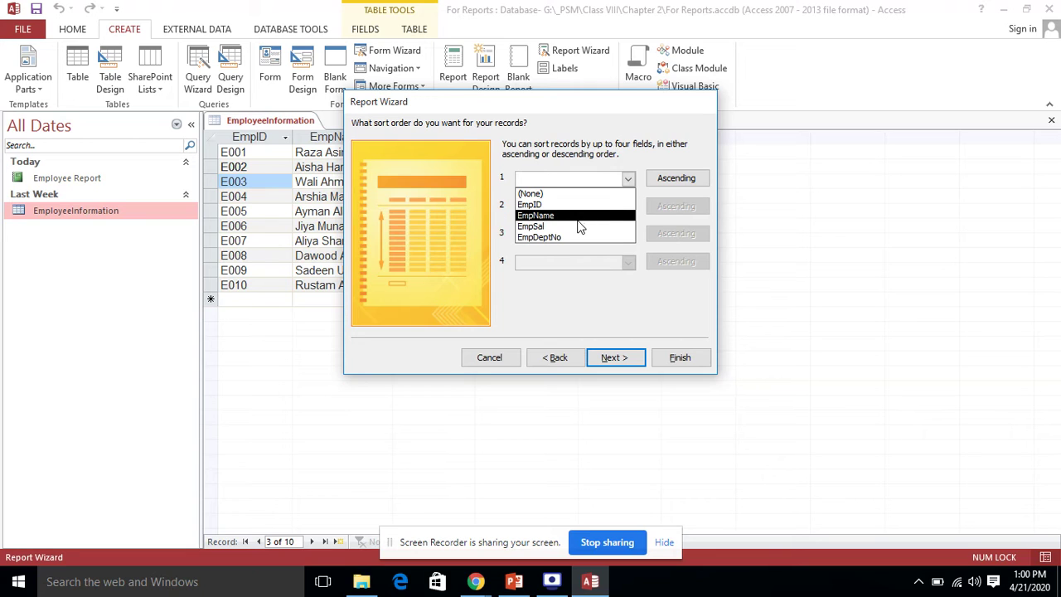
left_click(581, 227)
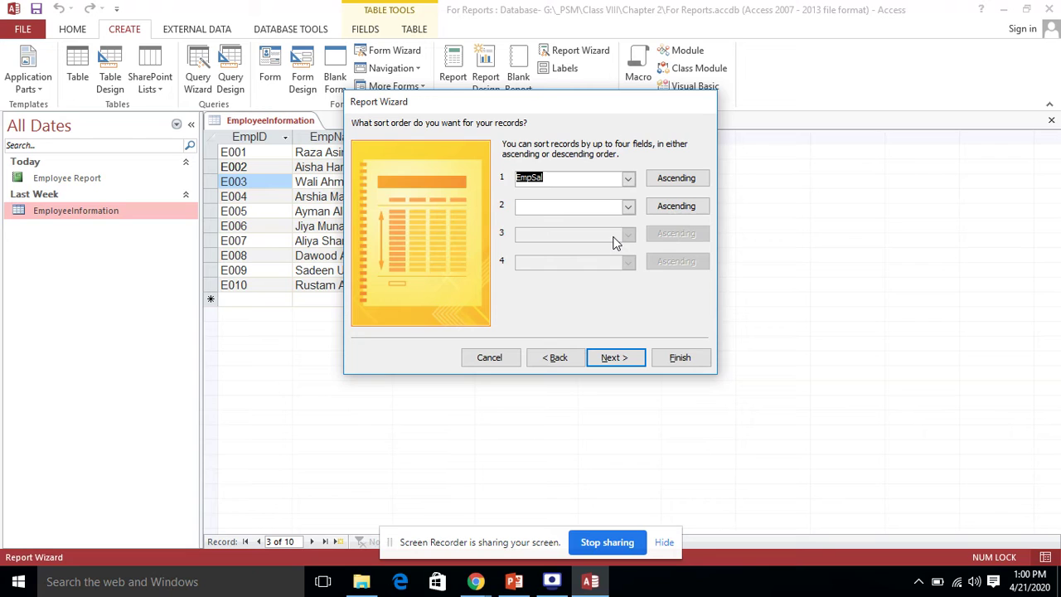
left_click(579, 179)
left_click(615, 359)
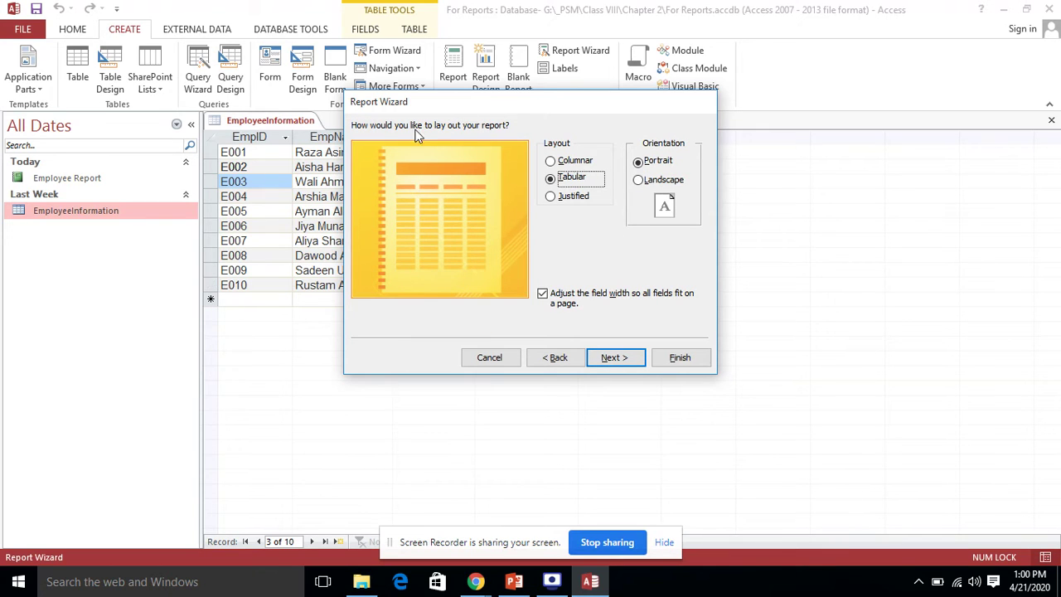
Step: Try the Landscape orientation for the report and switch back to Portrait
left_click(645, 180)
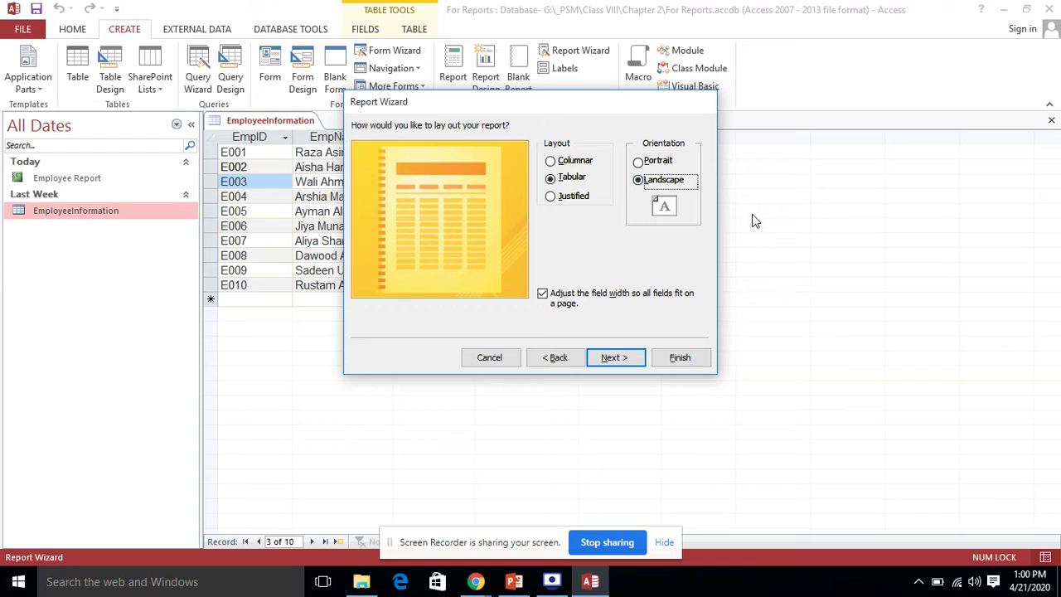
left_click(664, 163)
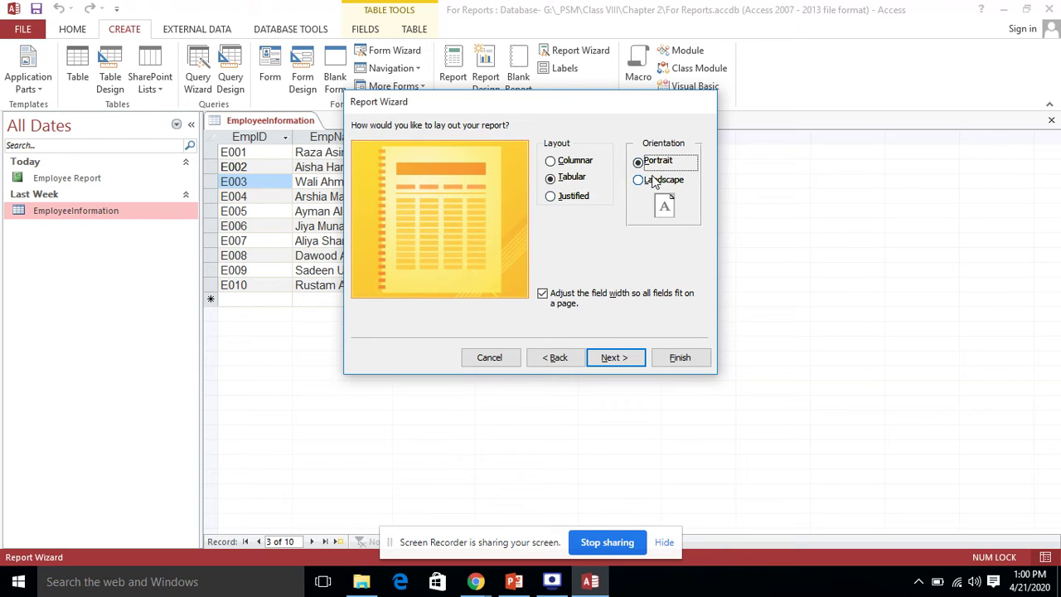
left_click(667, 181)
left_click(668, 164)
Step: Compare the Columnar, Tabular and Justified layouts, and set the report's layout to Columnar
left_click(580, 161)
left_click(580, 197)
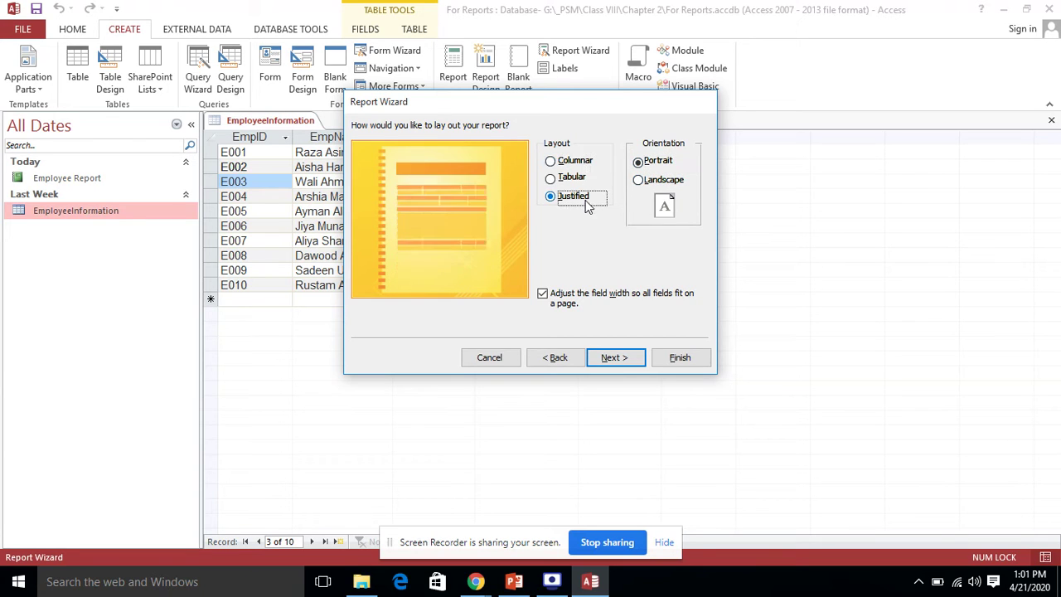
left_click(576, 162)
left_click(572, 178)
left_click(574, 196)
left_click(578, 162)
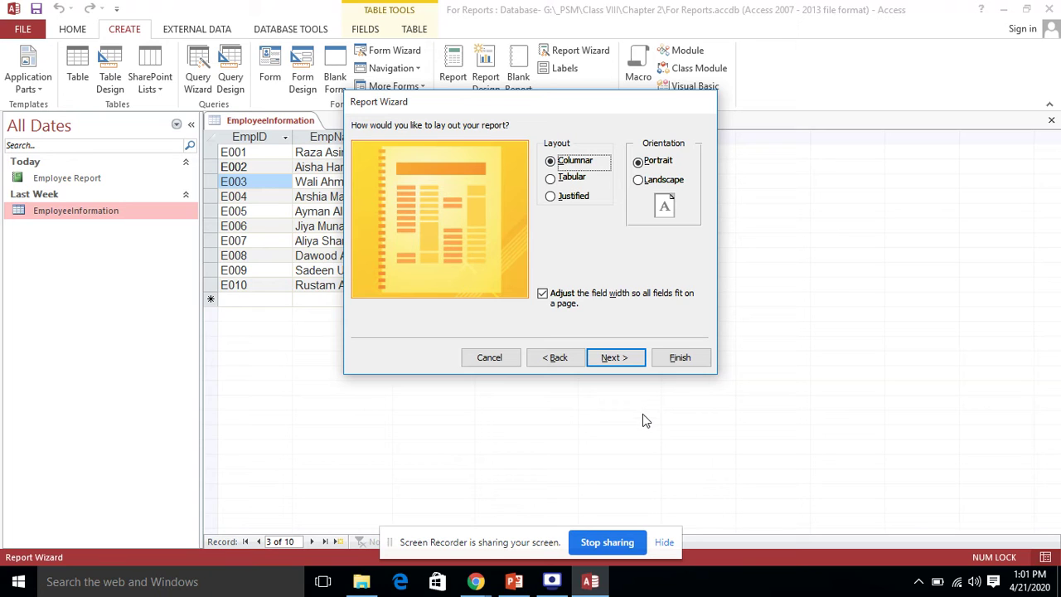
left_click(618, 358)
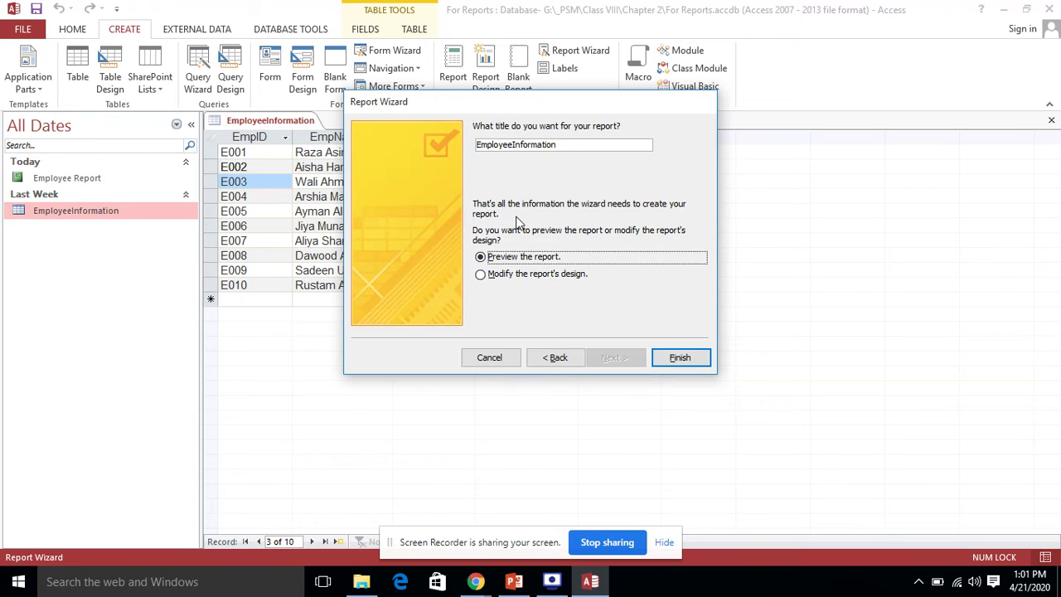
Step: Title the report "Employee Report Using Wizard" and finish the wizard with the report preview
left_click(515, 145)
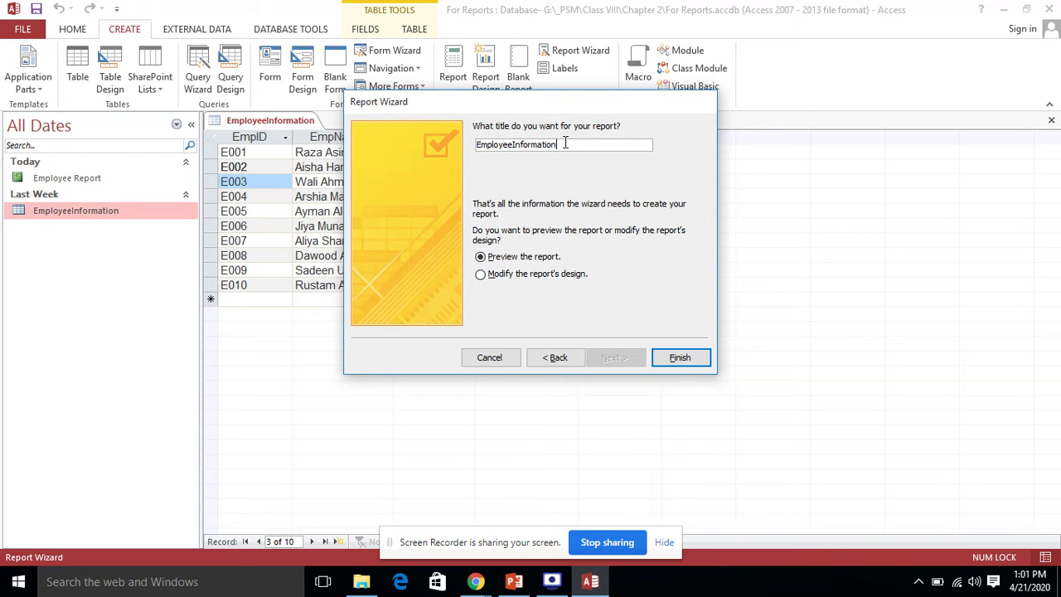
left_click_drag(566, 143, 534, 145)
key("BackSpace")
key("BackSpace")
key("BackSpace")
key("BackSpace")
key("BackSpace")
key("BackSpace")
type("Report")
type("Wi")
key("BackSpace")
key("BackSpace")
type("Us")
key("BackSpace")
type("sing Wia")
key("BackSpace")
type("zard")
left_click(681, 359)
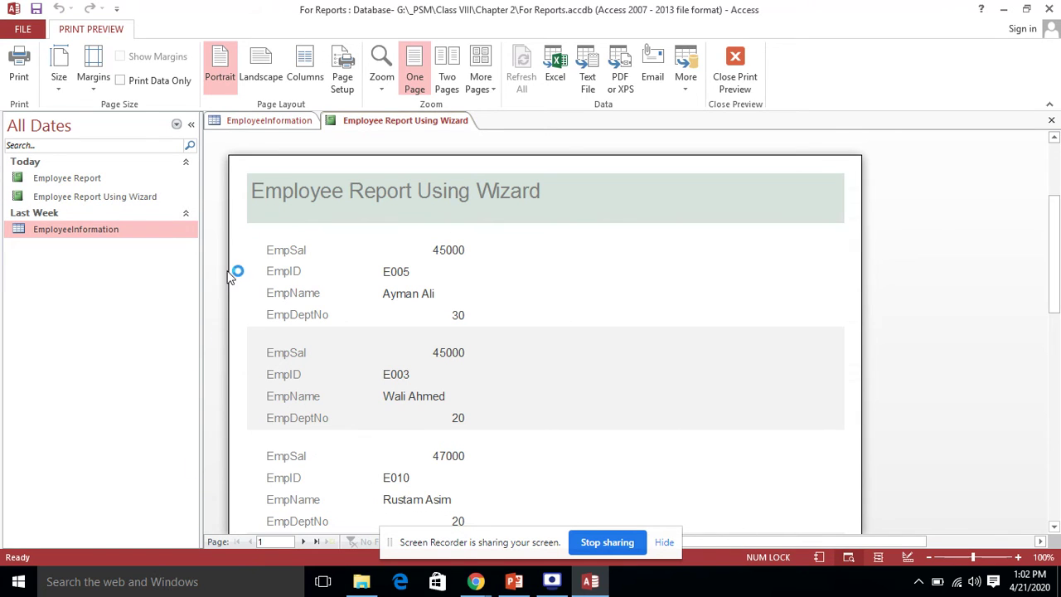
Step: Examine the employee records in the report preview, checking their columnar layout and sorting by EmpSal
left_click(284, 247)
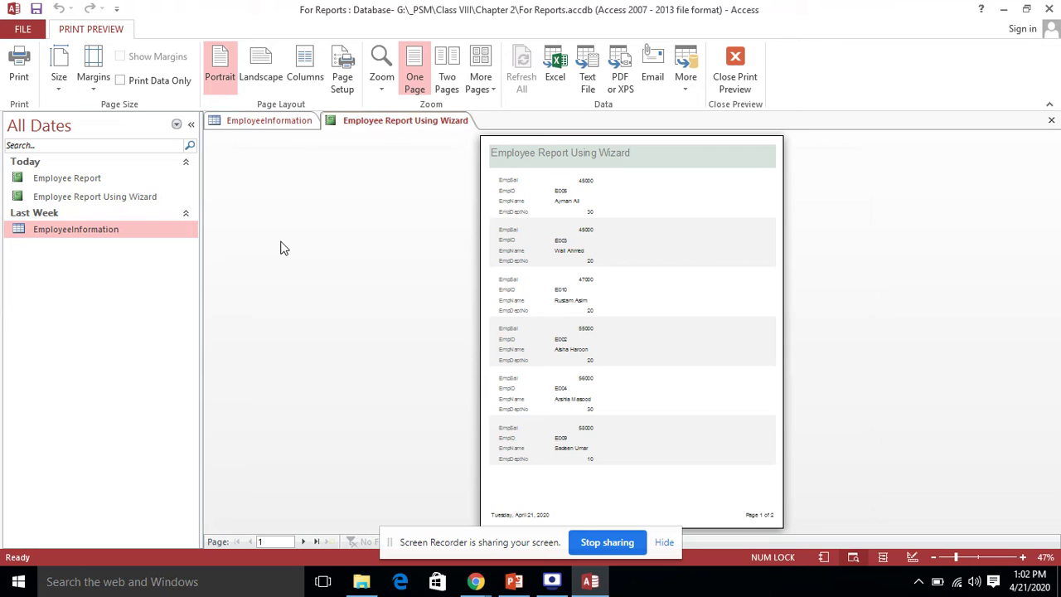
left_click(558, 193)
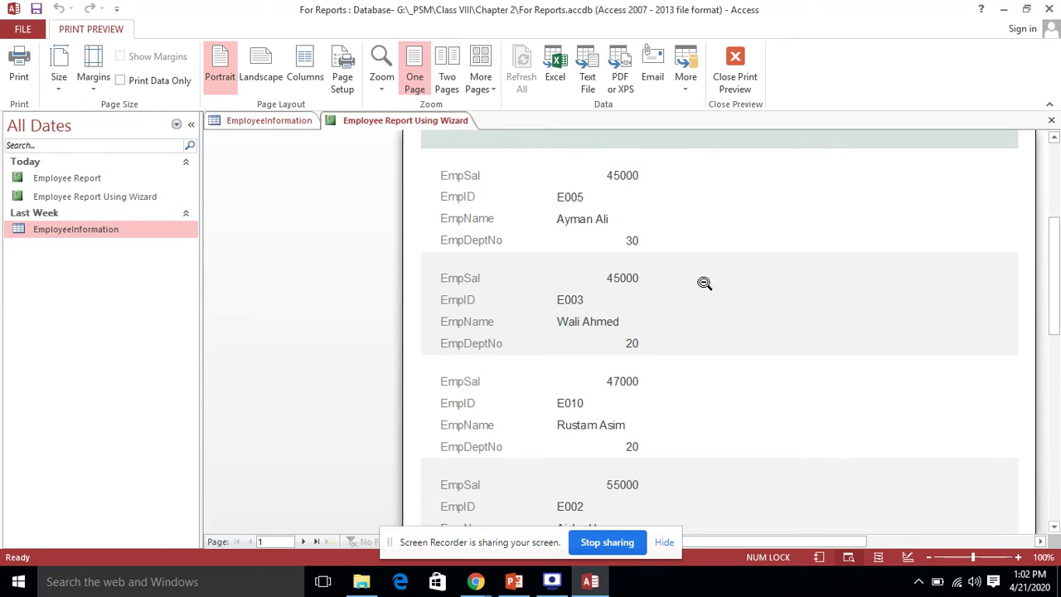
left_click(636, 180)
left_click(634, 181)
left_click(559, 287)
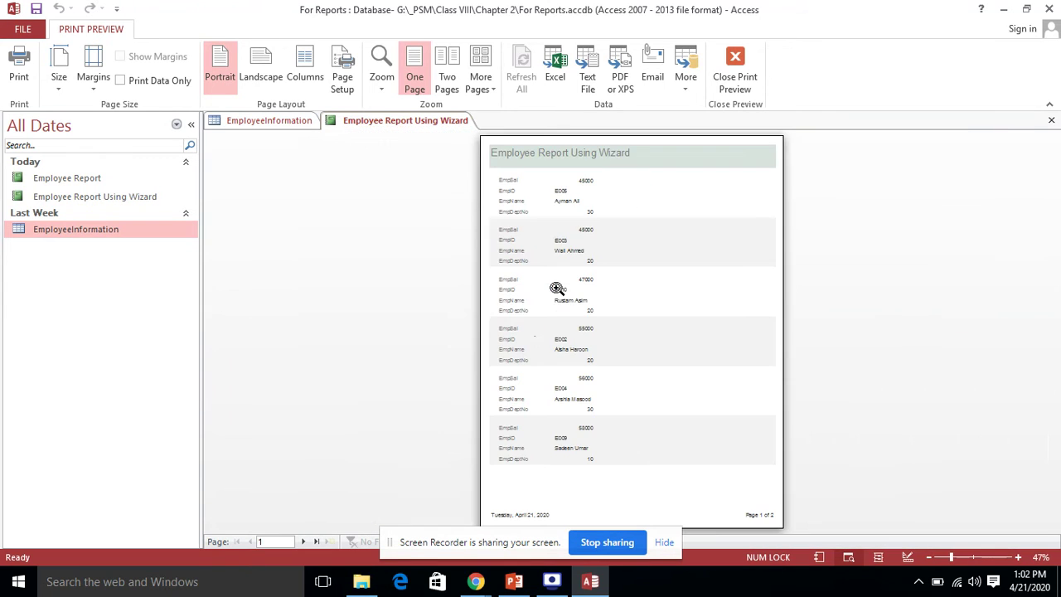
left_click(576, 285)
left_click(604, 390)
left_click(596, 261)
left_click(614, 434)
left_click(517, 374)
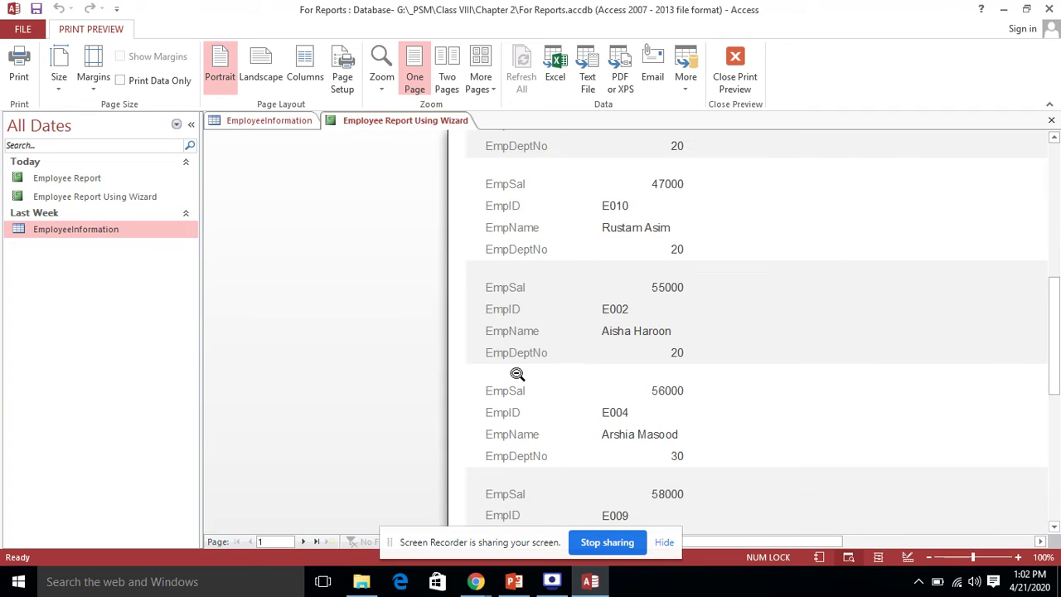
scroll(531, 373, "up", 2)
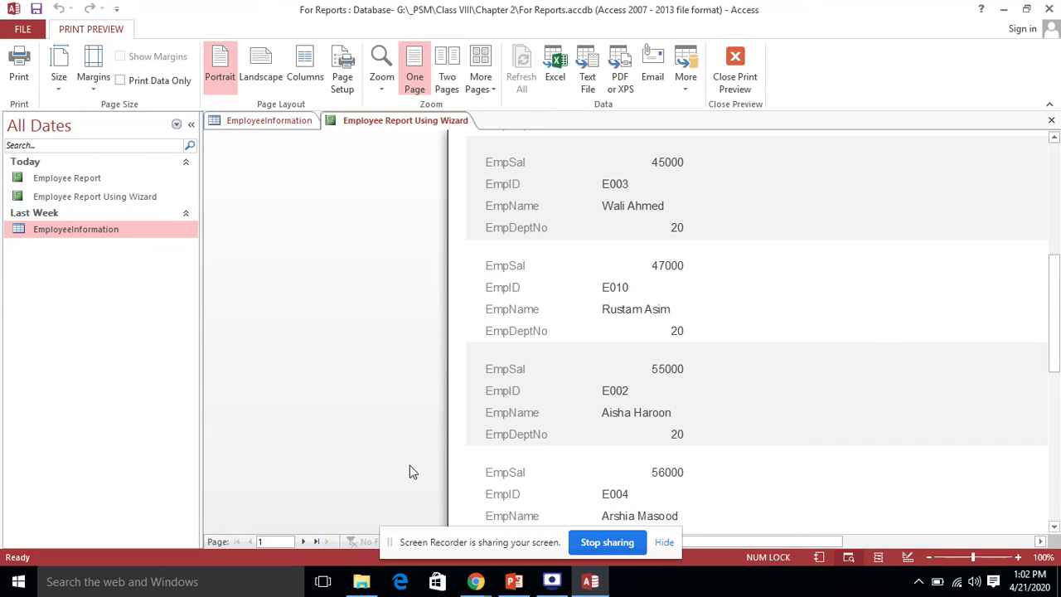
Step: Examine the employee records on both pages of the report preview, checking how they continue in EmpSal order
left_click(592, 392)
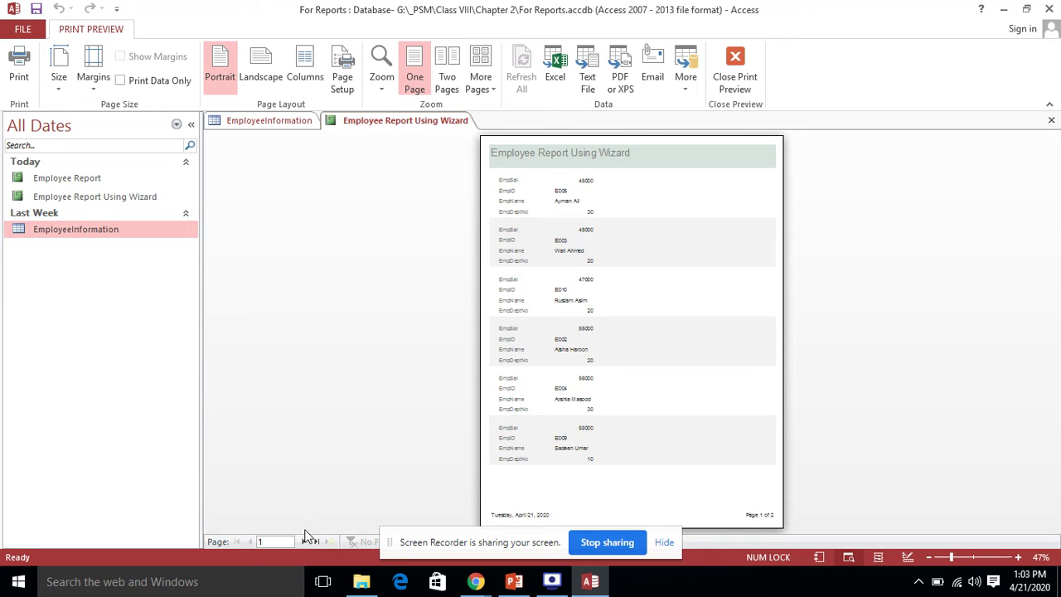
left_click(304, 541)
left_click(670, 245)
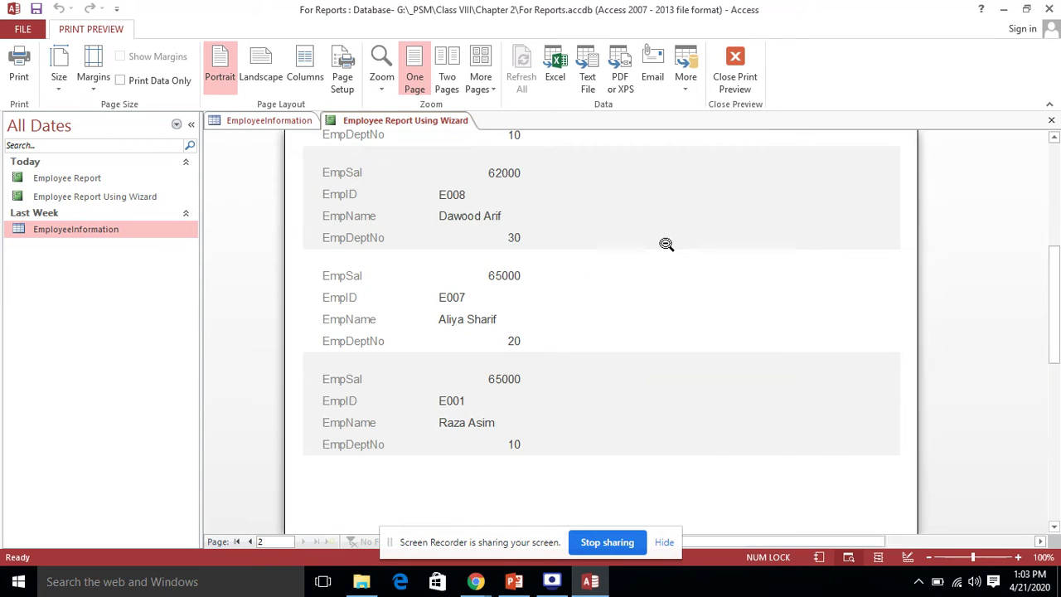
left_click(665, 251)
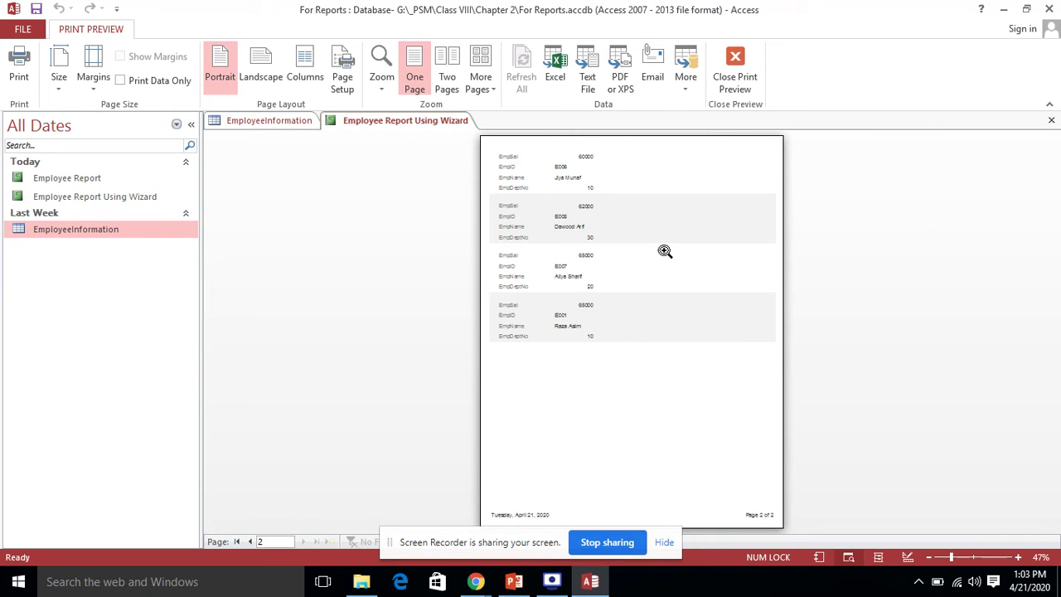
left_click(606, 395)
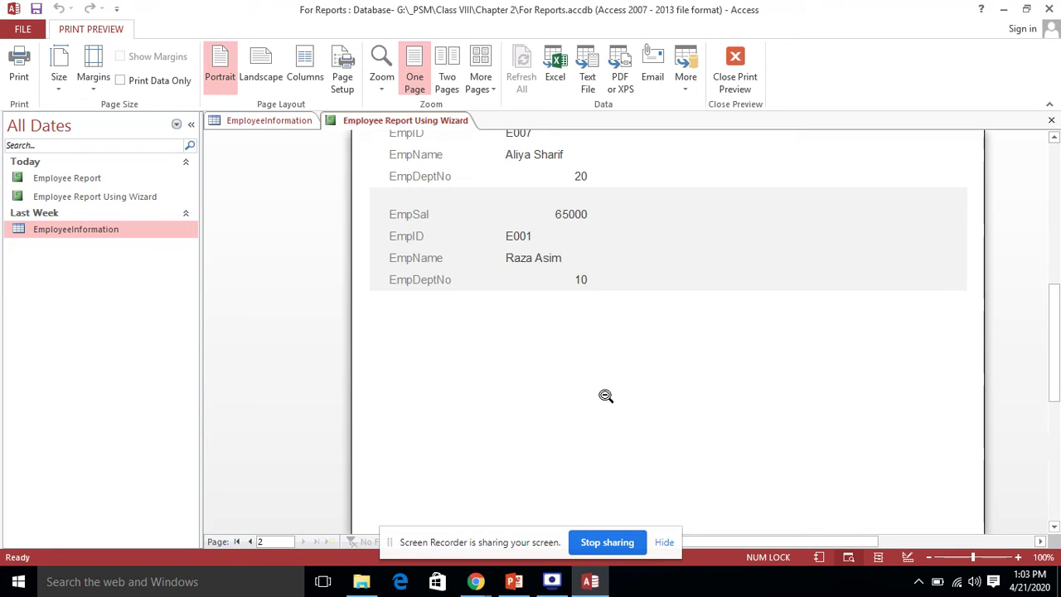
left_click(606, 395)
left_click(535, 277)
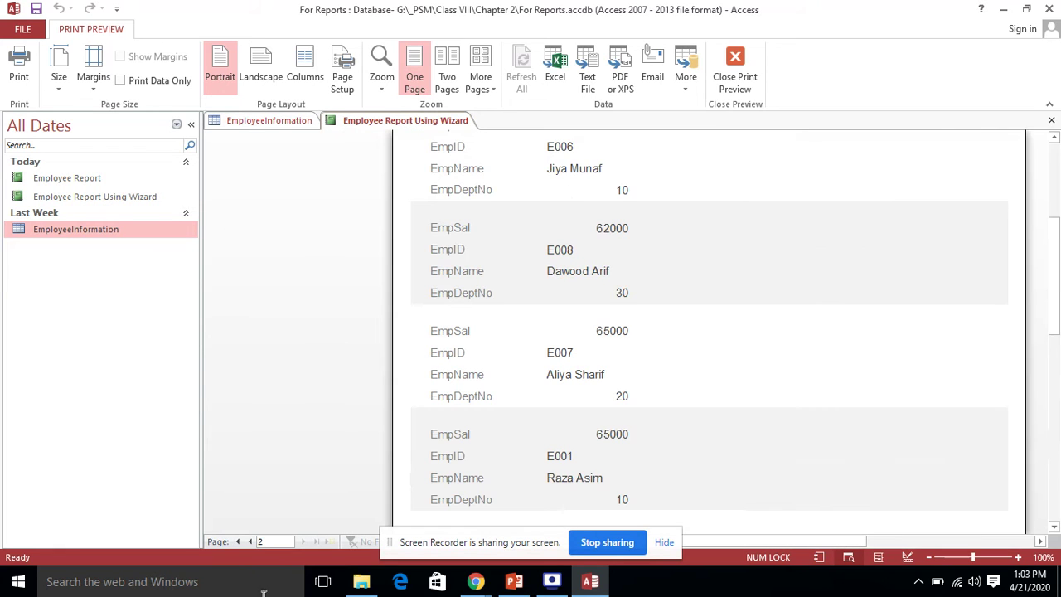
left_click(250, 541)
left_click(602, 288)
left_click(602, 288)
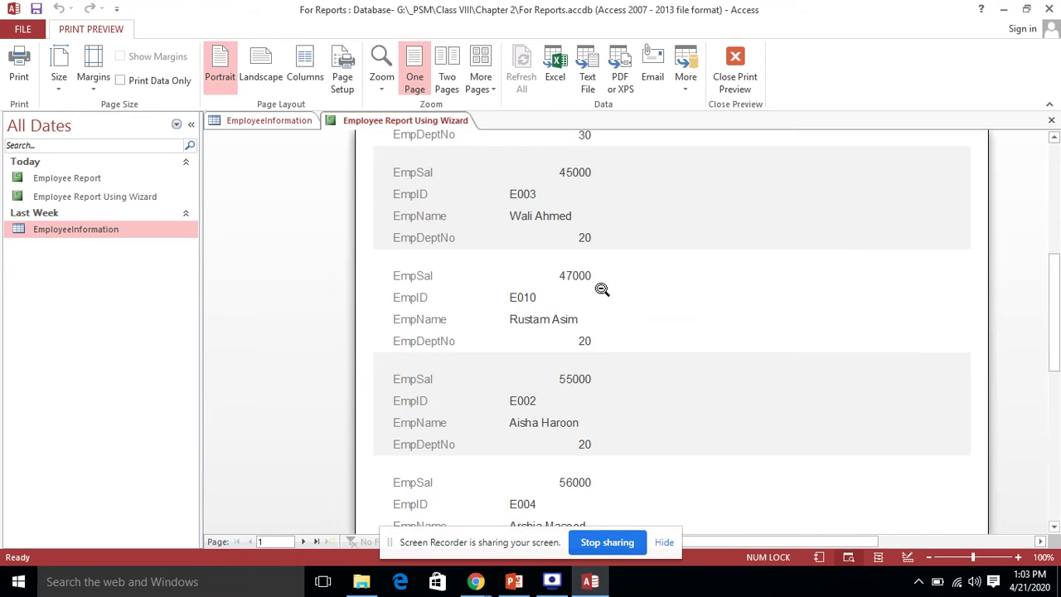
scroll(602, 288, "up", 3)
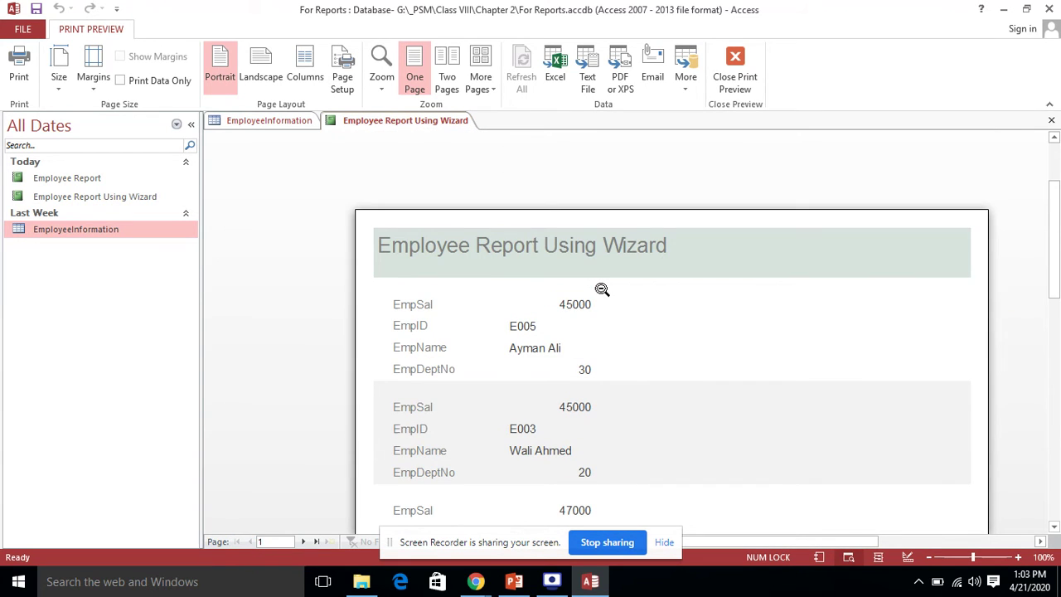
scroll(602, 288, "down", 1)
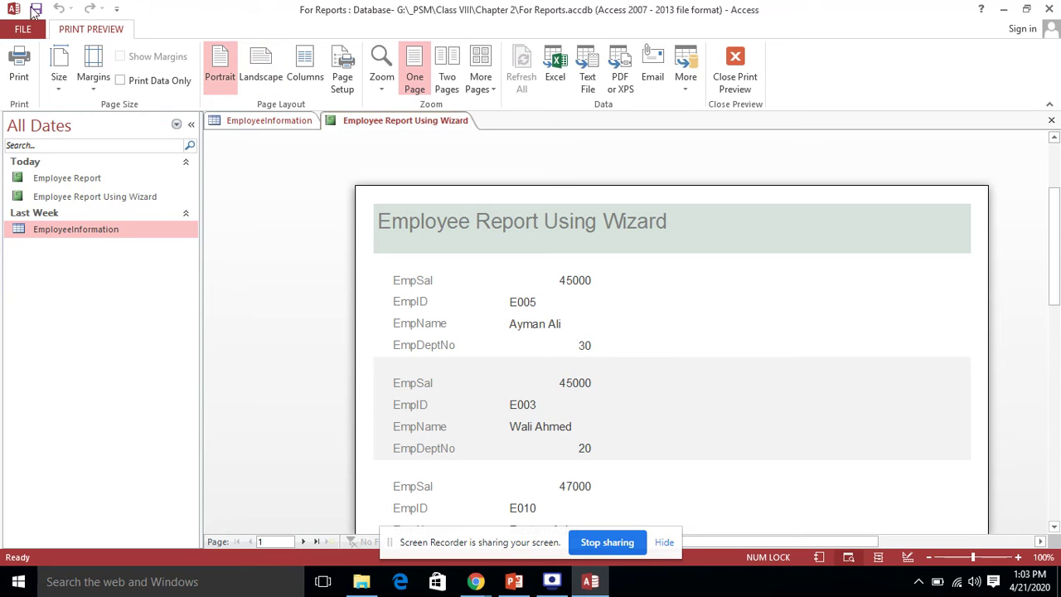
Step: Compare the report in Landscape and Portrait orientation at 25% zoom, and return it to Portrait
left_click(248, 83)
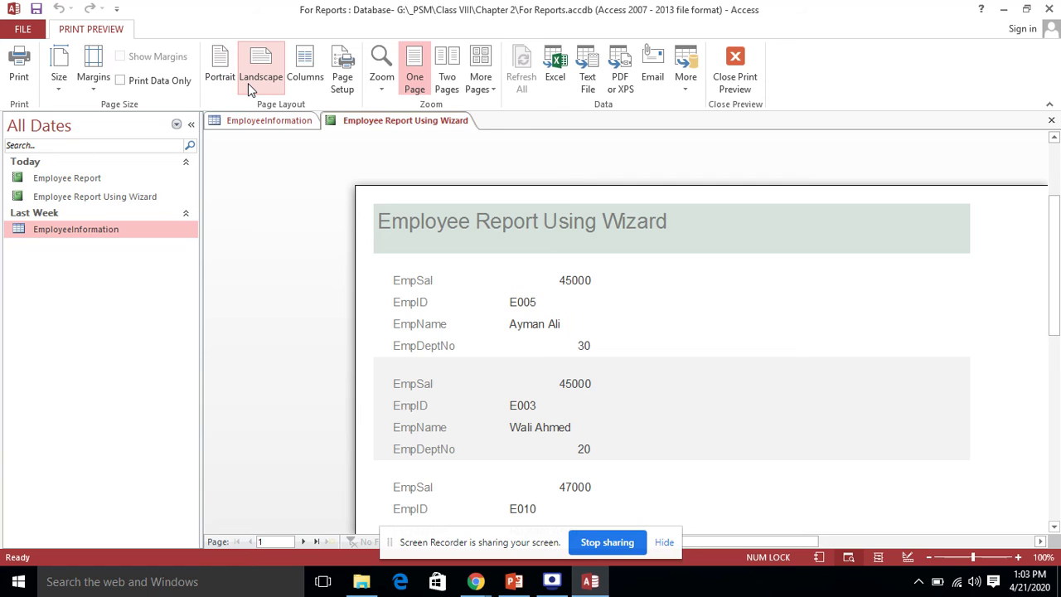
left_click(378, 78)
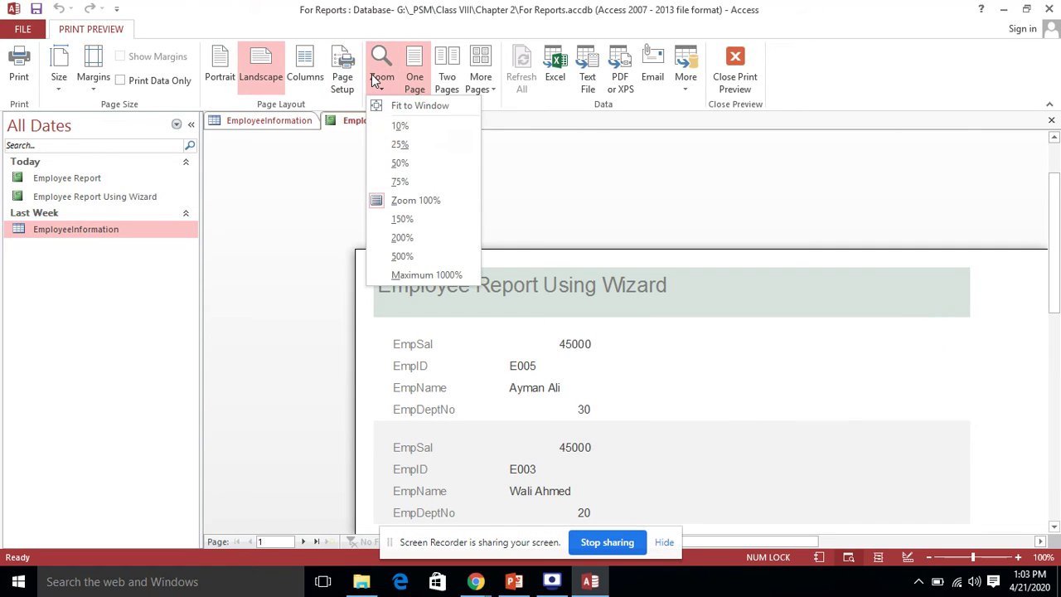
left_click(401, 146)
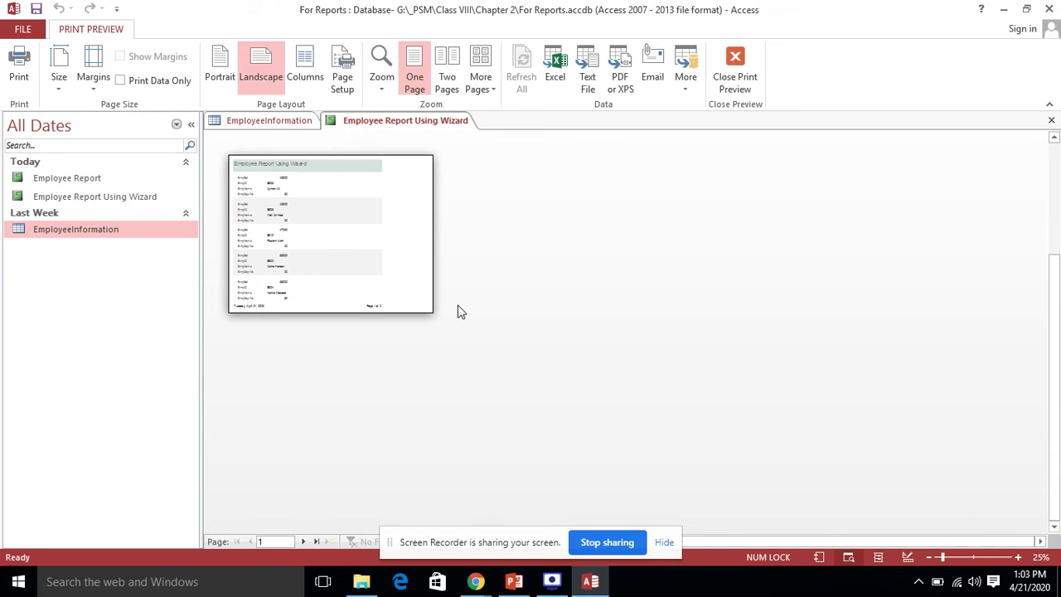
left_click(222, 79)
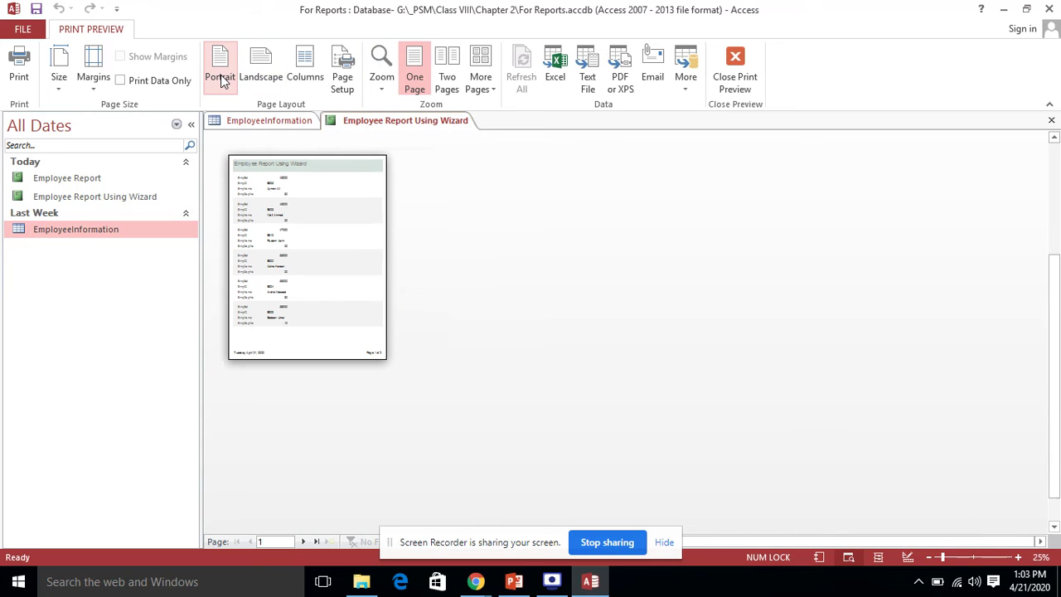
left_click(261, 76)
left_click(223, 79)
Step: Try the Legal and A4 paper sizes for the report, and set the size back to Letter
left_click(60, 83)
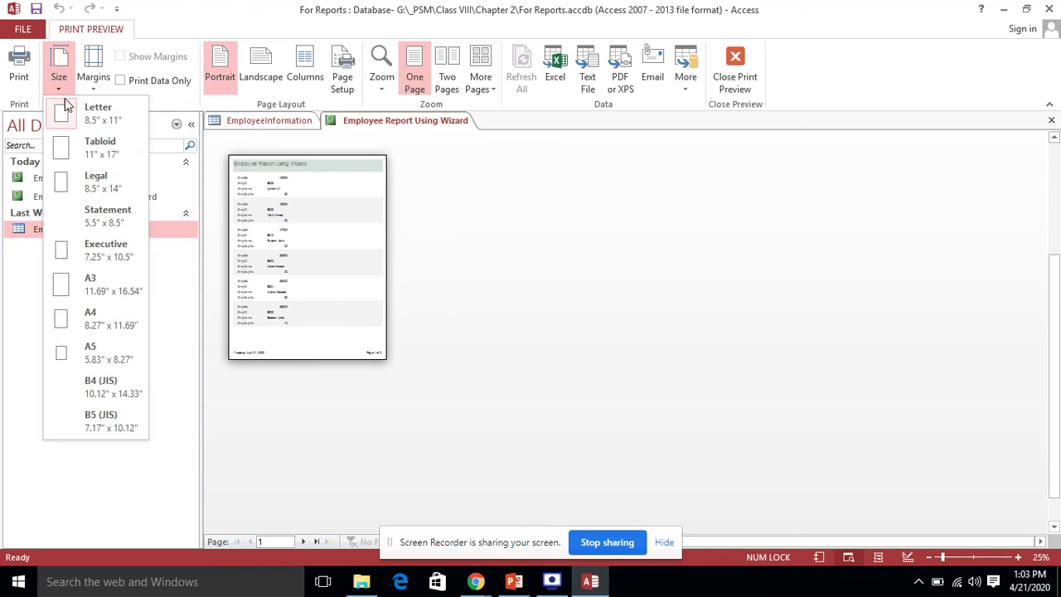
left_click(112, 187)
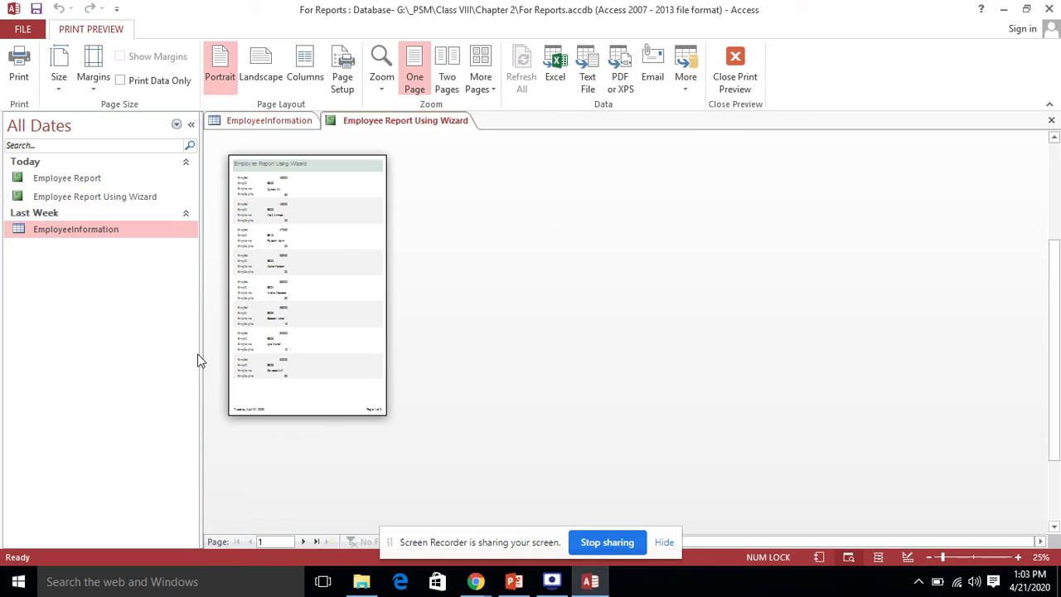
left_click(96, 85)
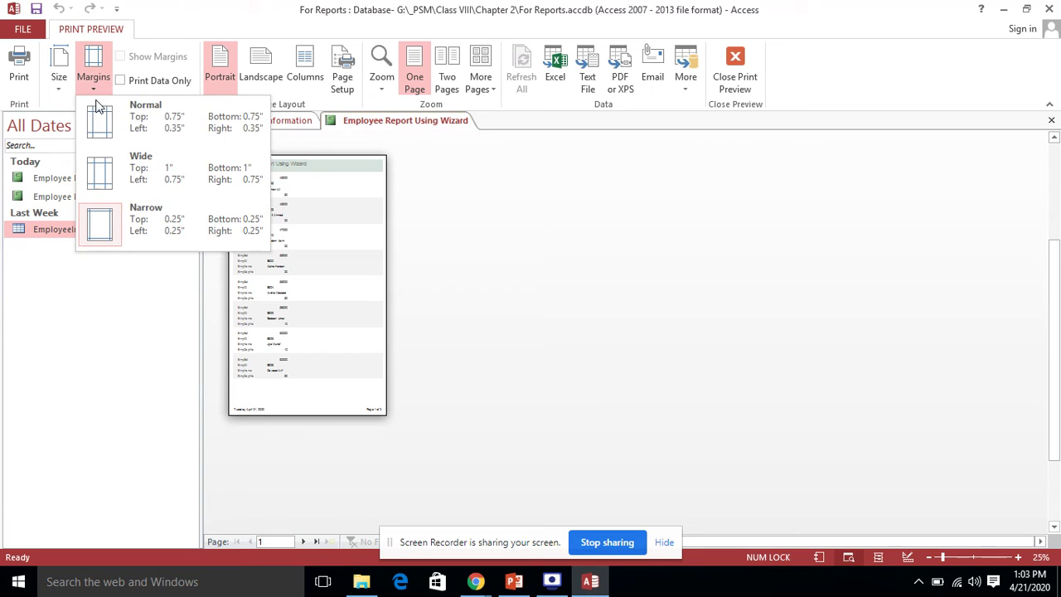
left_click(60, 79)
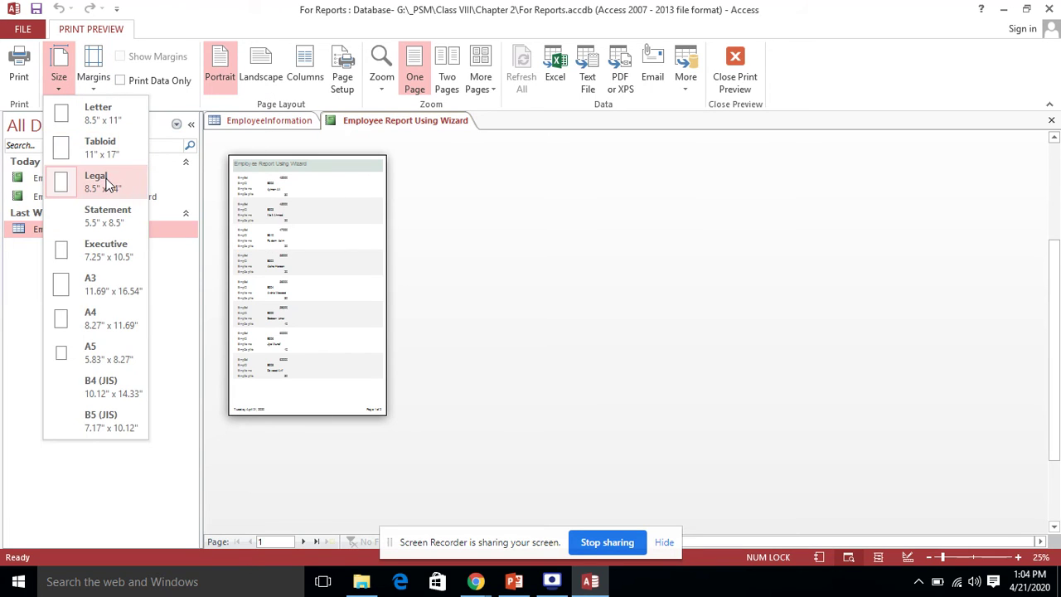
left_click(115, 311)
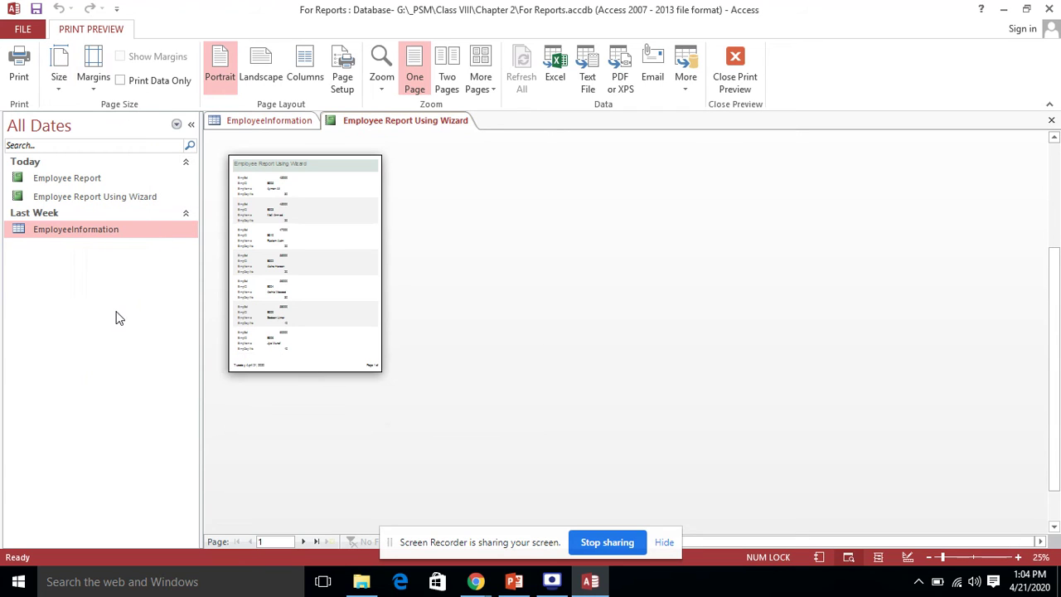
left_click(94, 89)
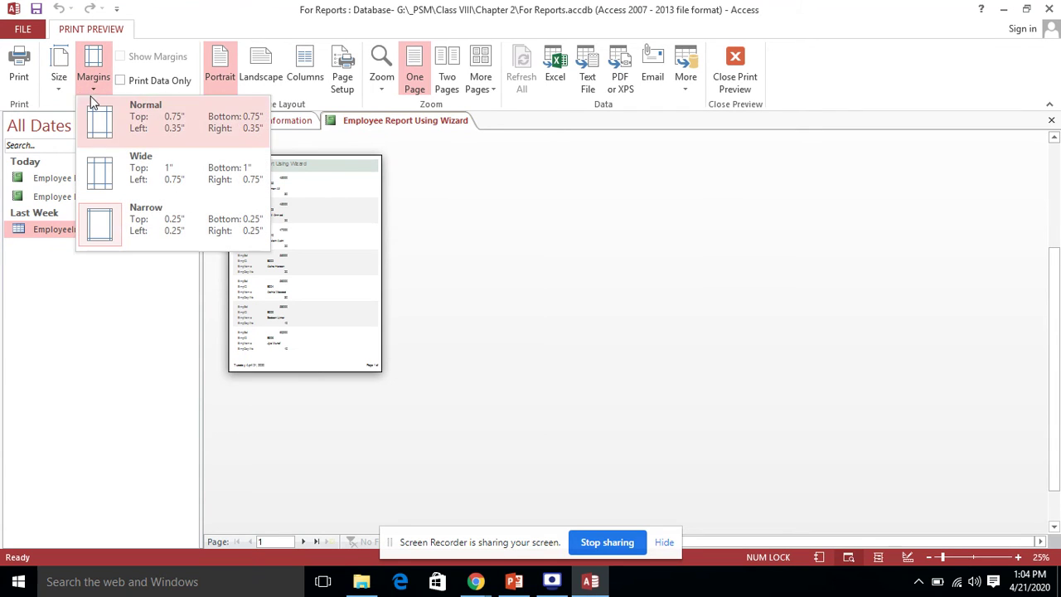
left_click(58, 82)
left_click(86, 125)
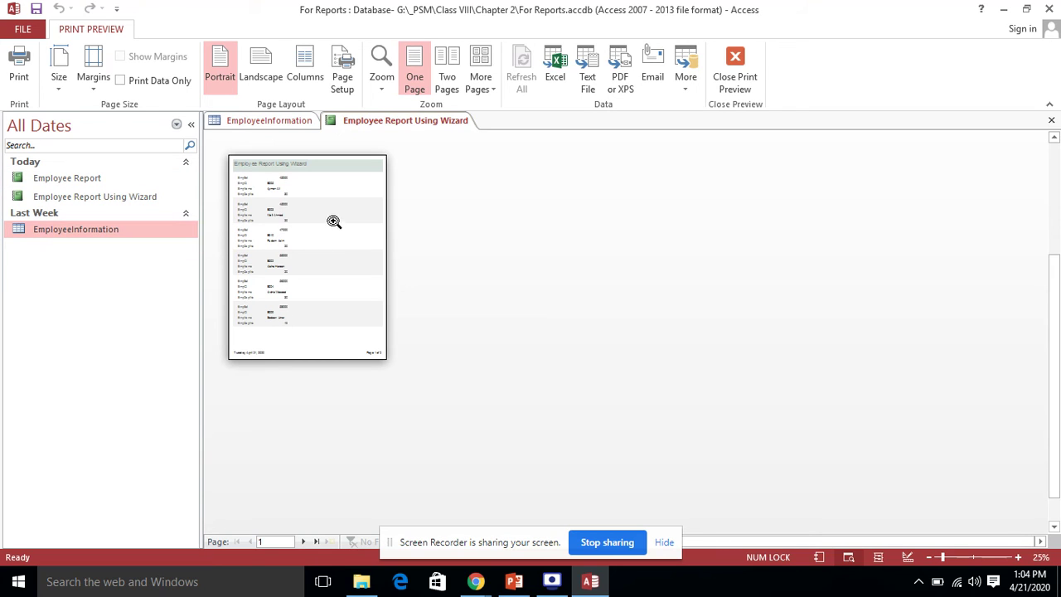
Step: Try Microsoft XPS Document Writer as the report's printer, and cancel without printing
left_click(22, 85)
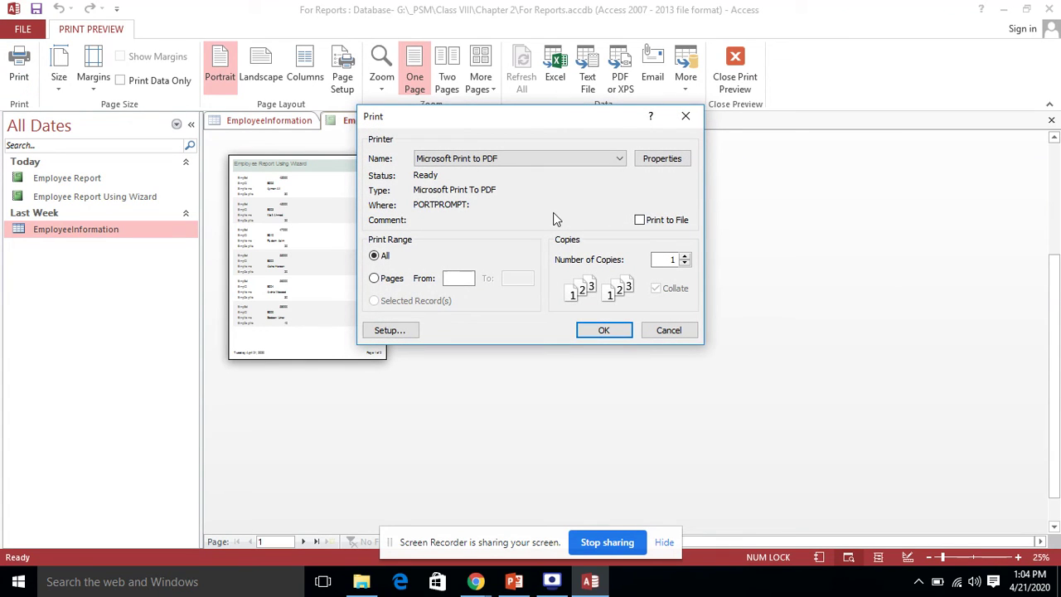
left_click(620, 159)
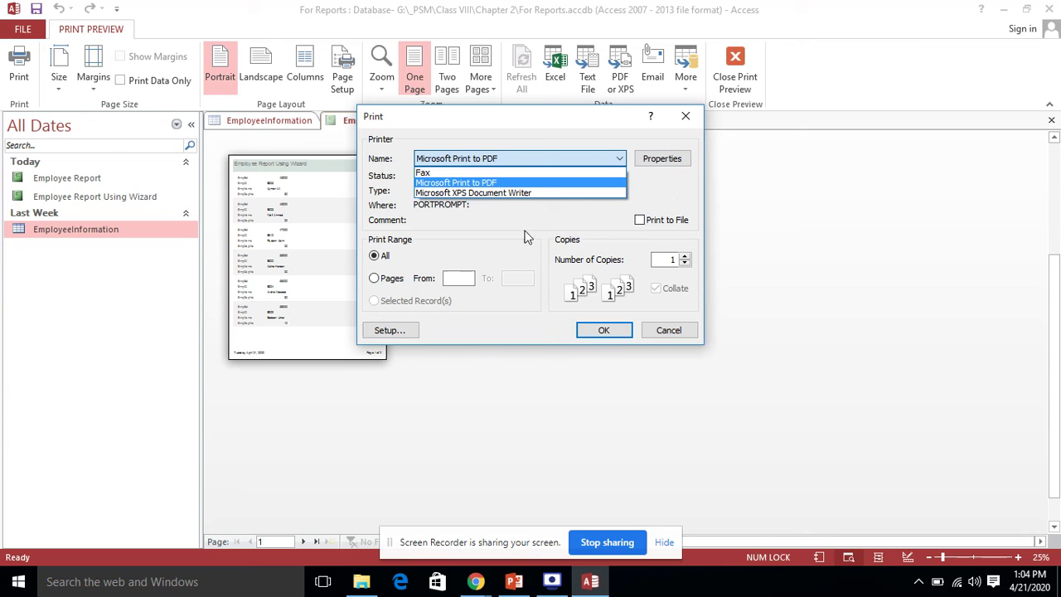
left_click(528, 193)
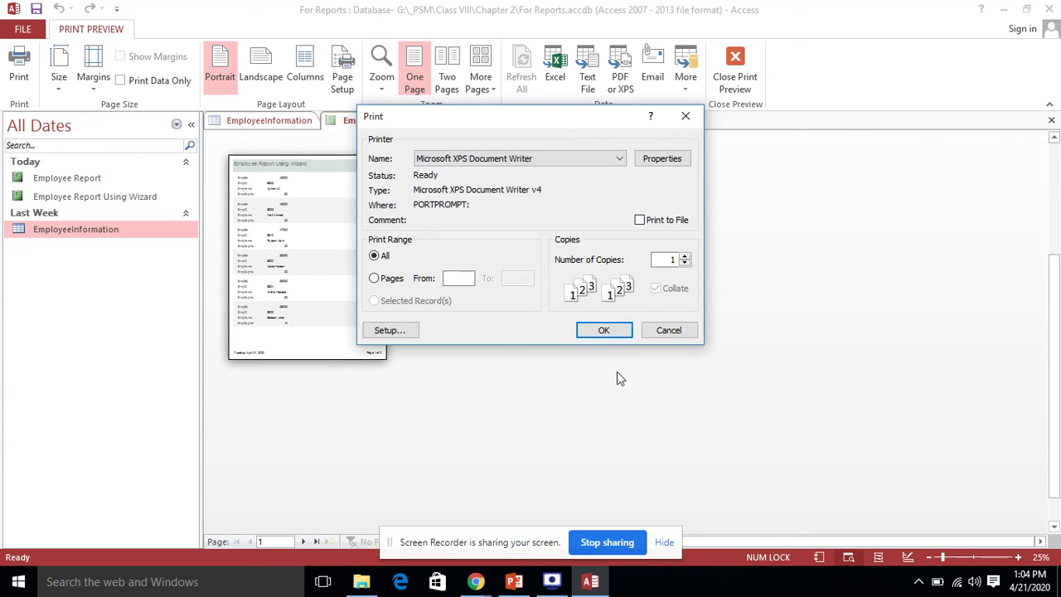
left_click(669, 330)
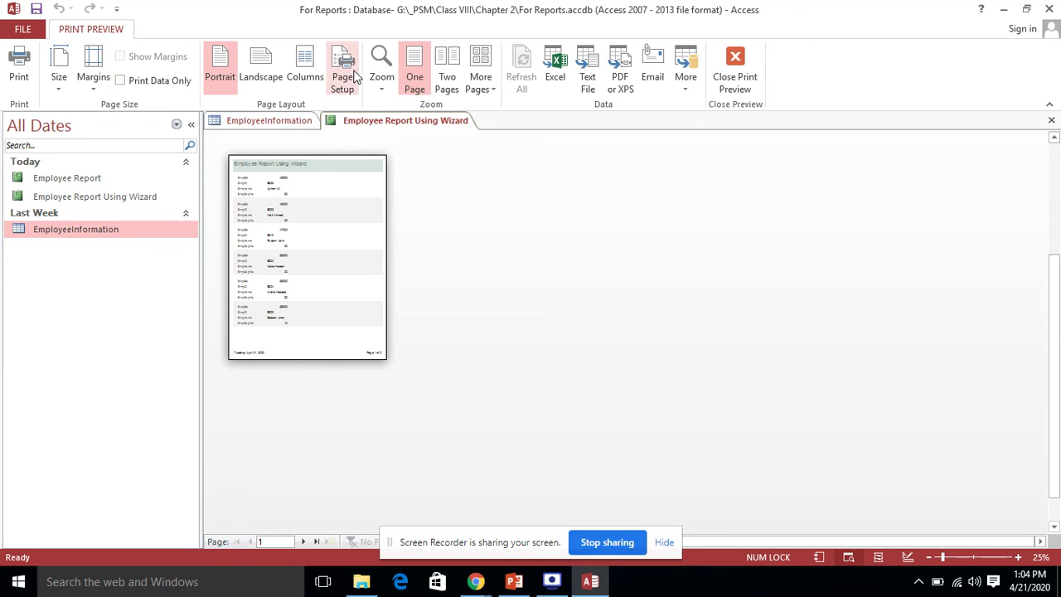
Step: Set the report's orientation to Landscape and view its column settings without changing them
left_click(269, 76)
left_click(311, 73)
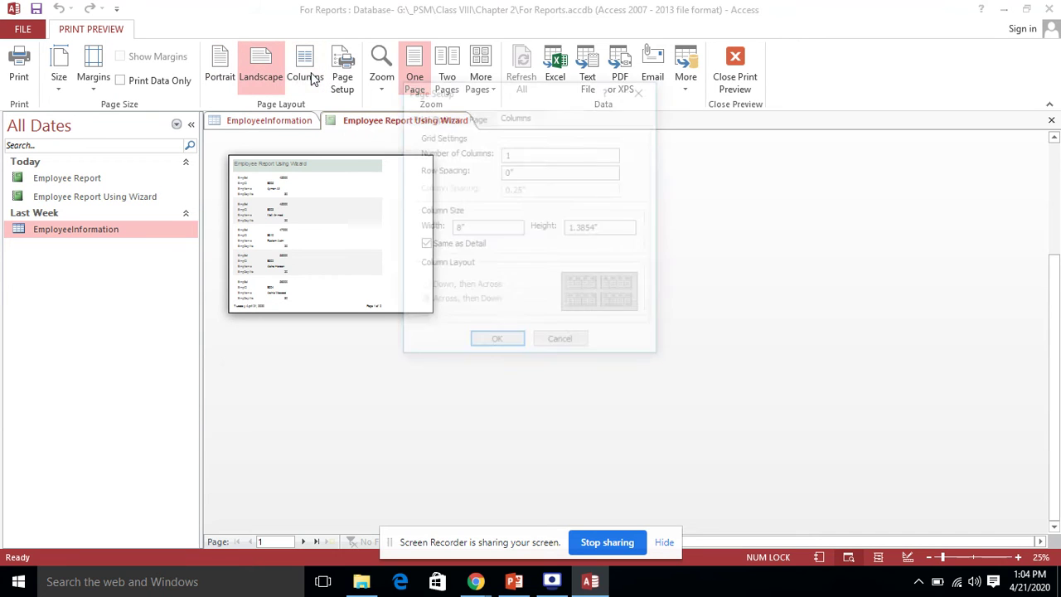
left_click(560, 345)
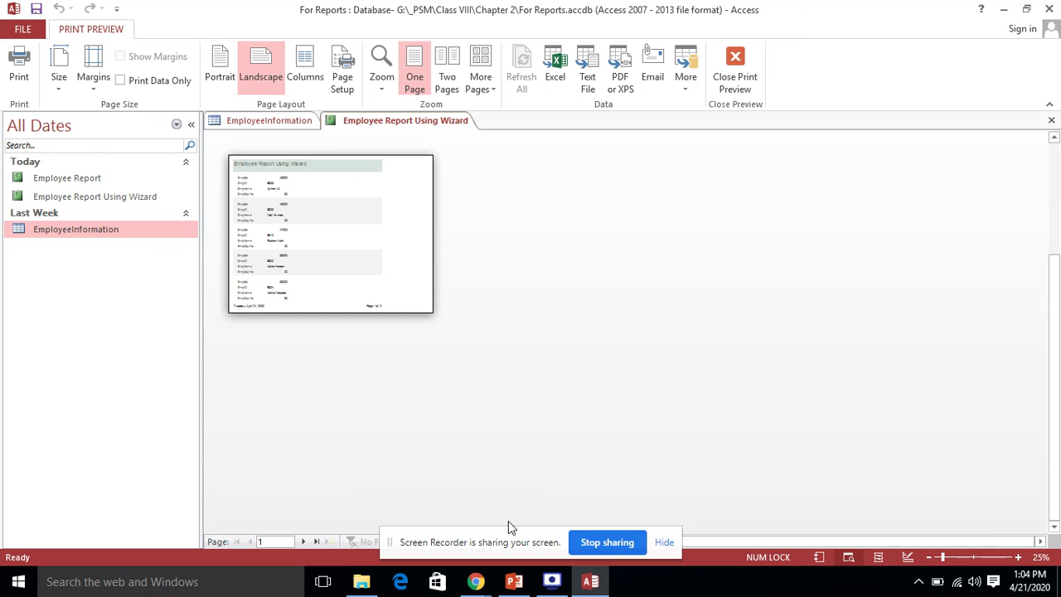
left_click(552, 581)
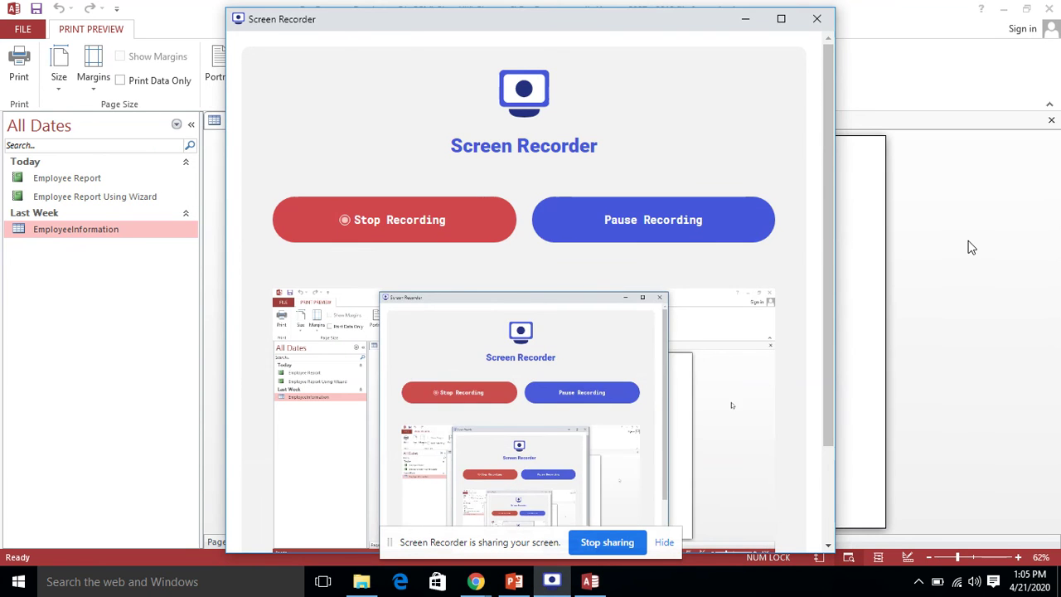
left_click(966, 243)
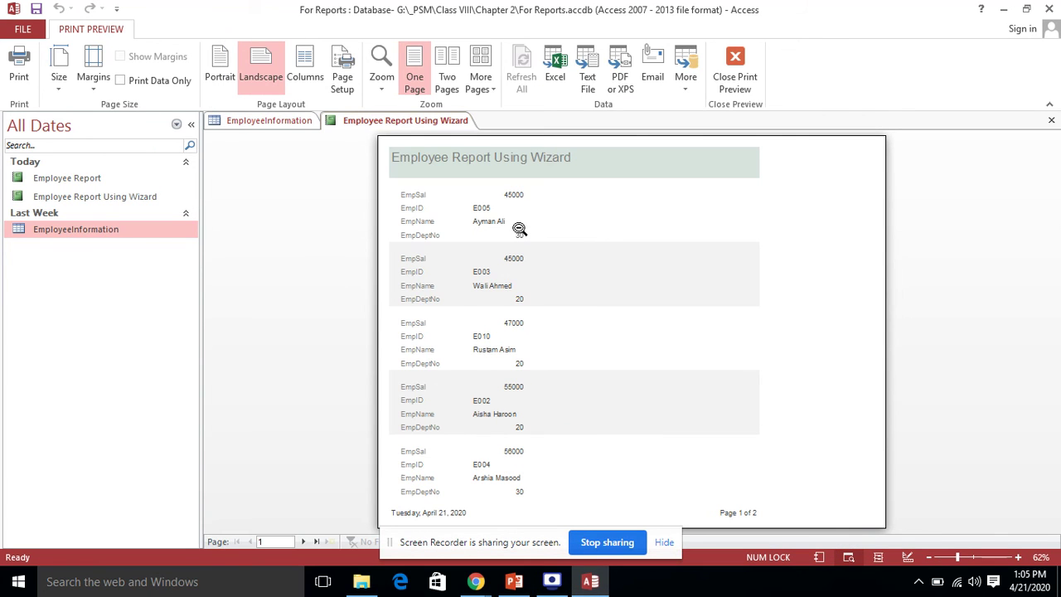
left_click(486, 229)
left_click(485, 231)
left_click(455, 173)
left_click(456, 171)
Step: Close the wizard report's preview, the Field List and the EmployeeInformation table
left_click(455, 121)
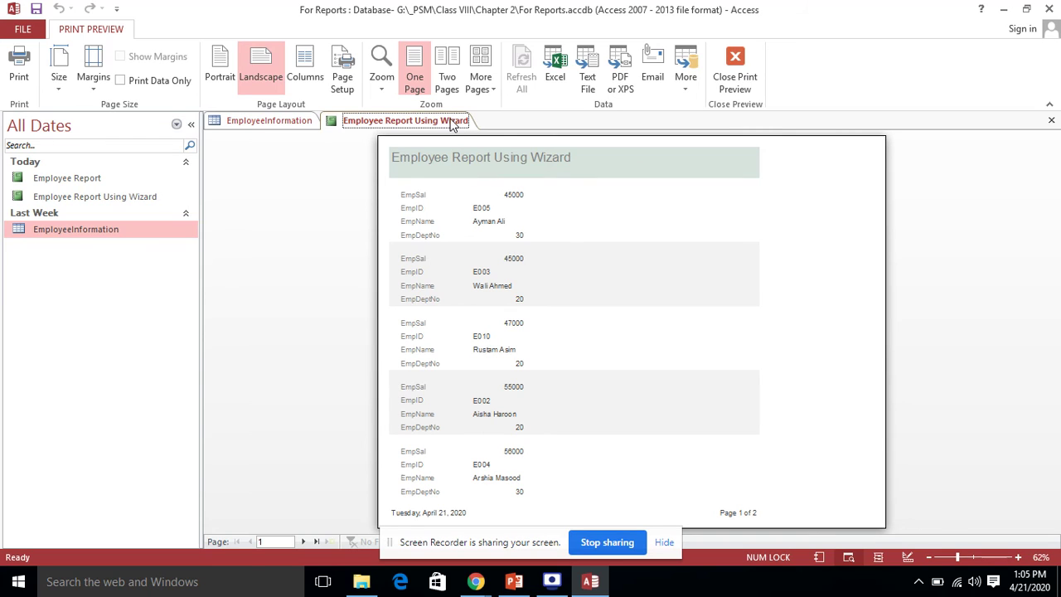
left_click(1052, 121)
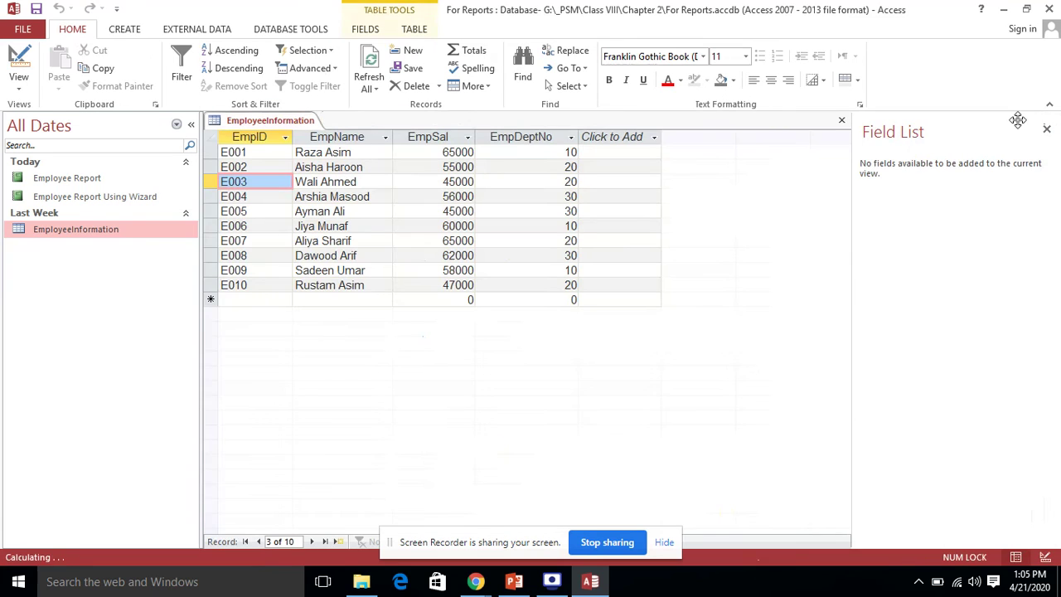
left_click(1046, 129)
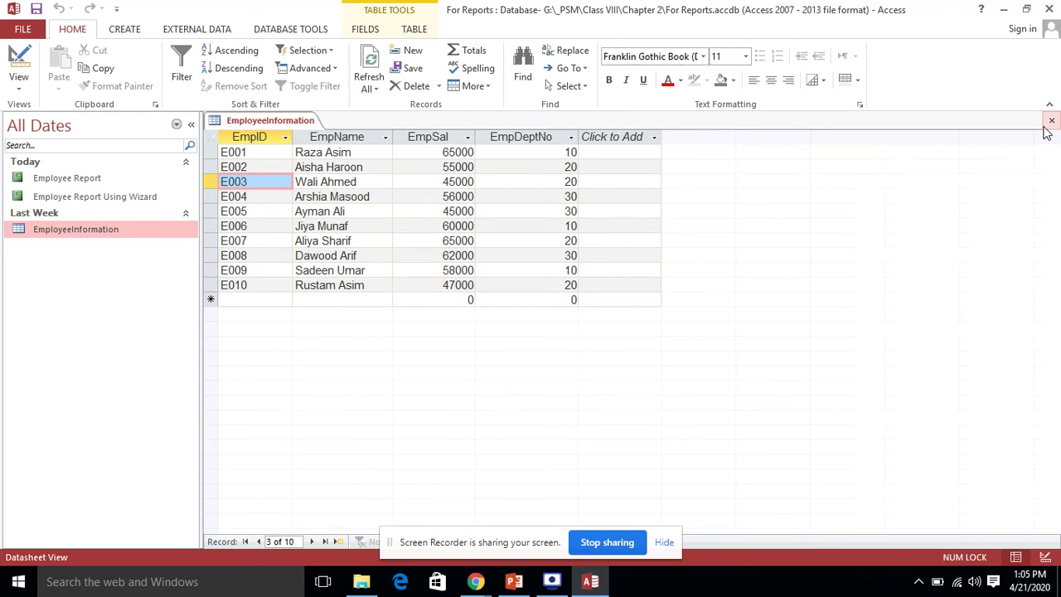
left_click(1050, 121)
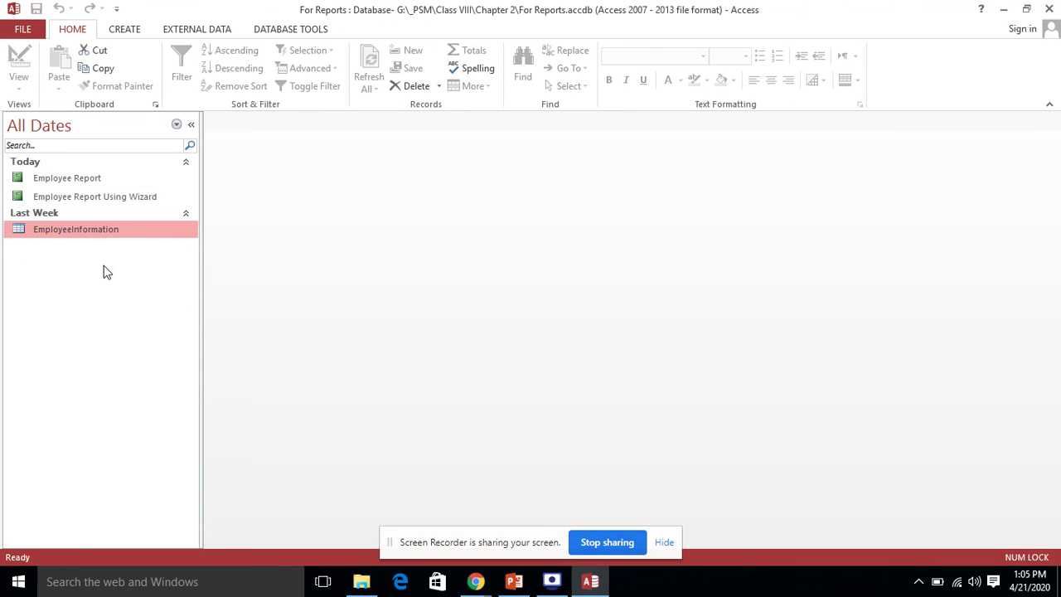
Step: Open the report "Employee Report Using Wizard" in Layout View
left_click(139, 199)
right_click(139, 199)
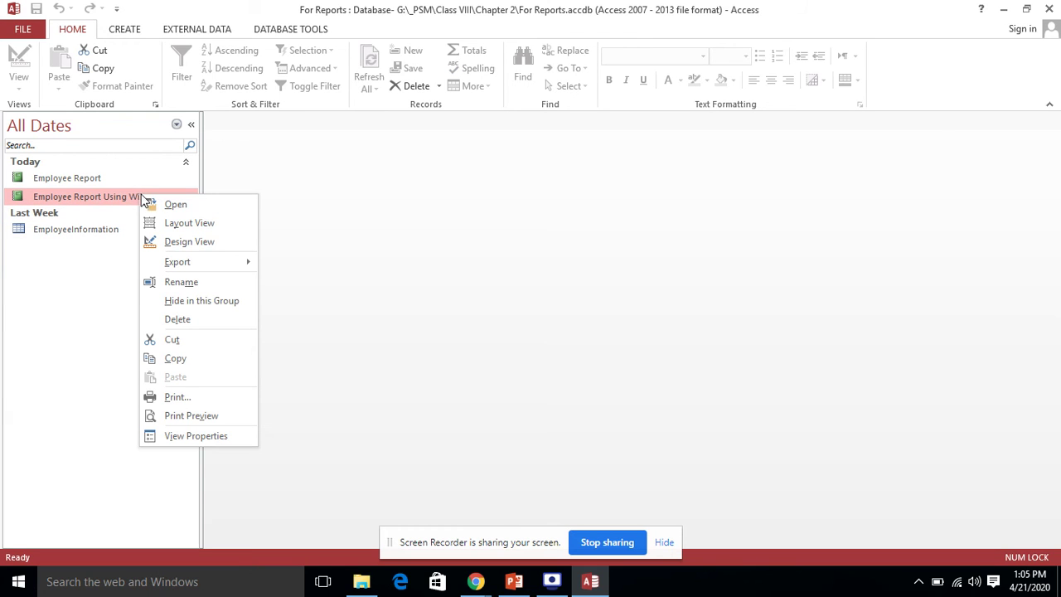
left_click(232, 231)
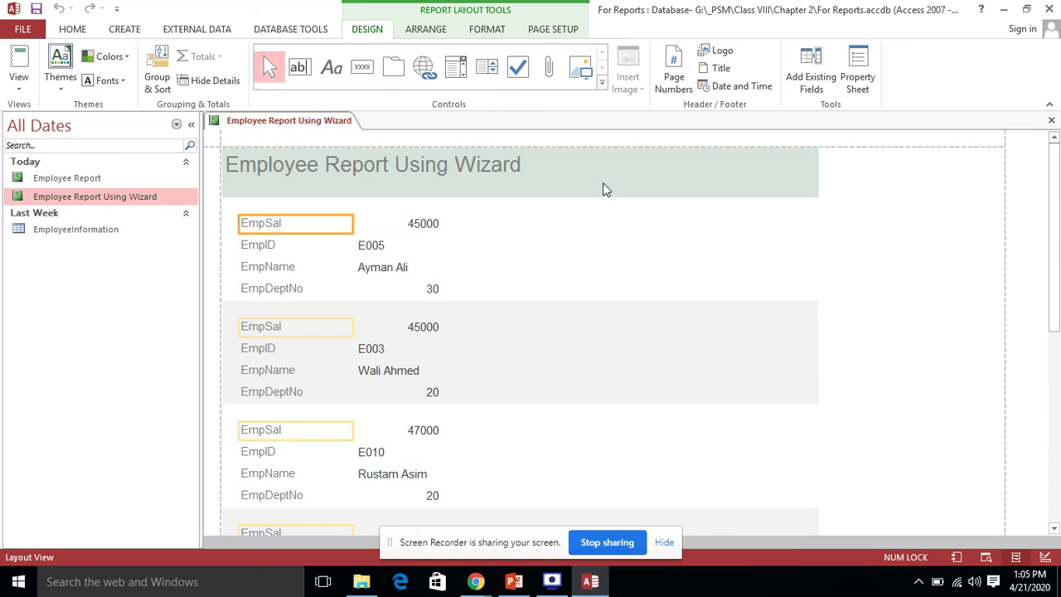
Step: Fill the report header section with gold from the standard colors
left_click(604, 184)
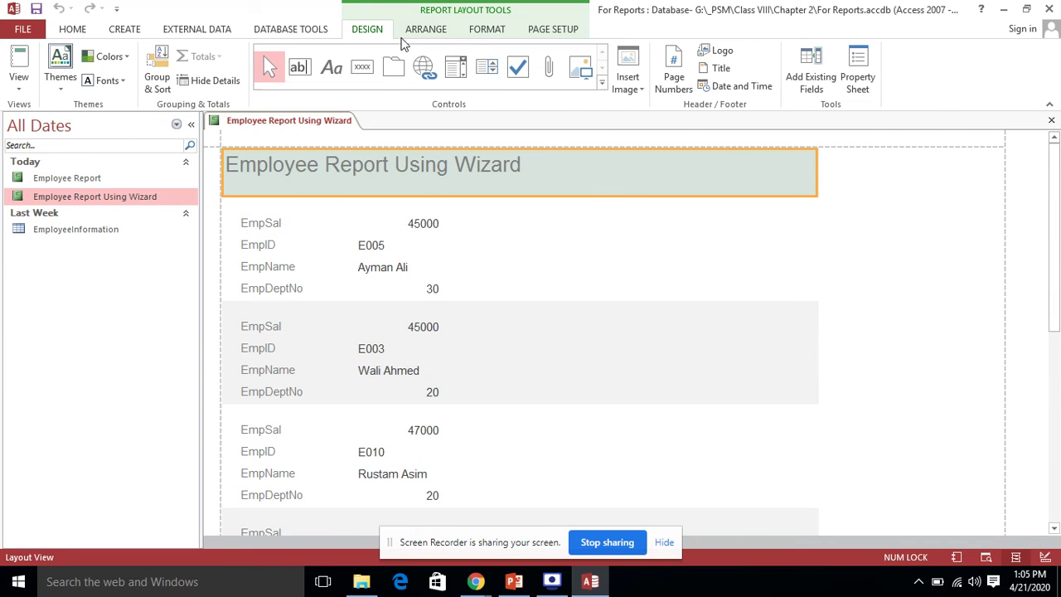
left_click(541, 29)
left_click(484, 33)
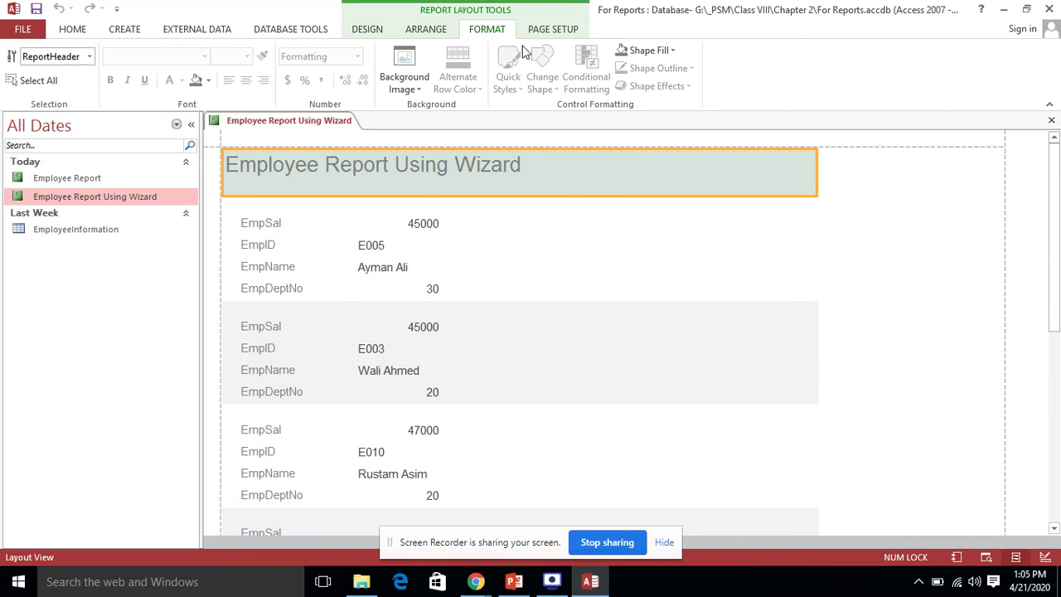
left_click(438, 33)
left_click(386, 30)
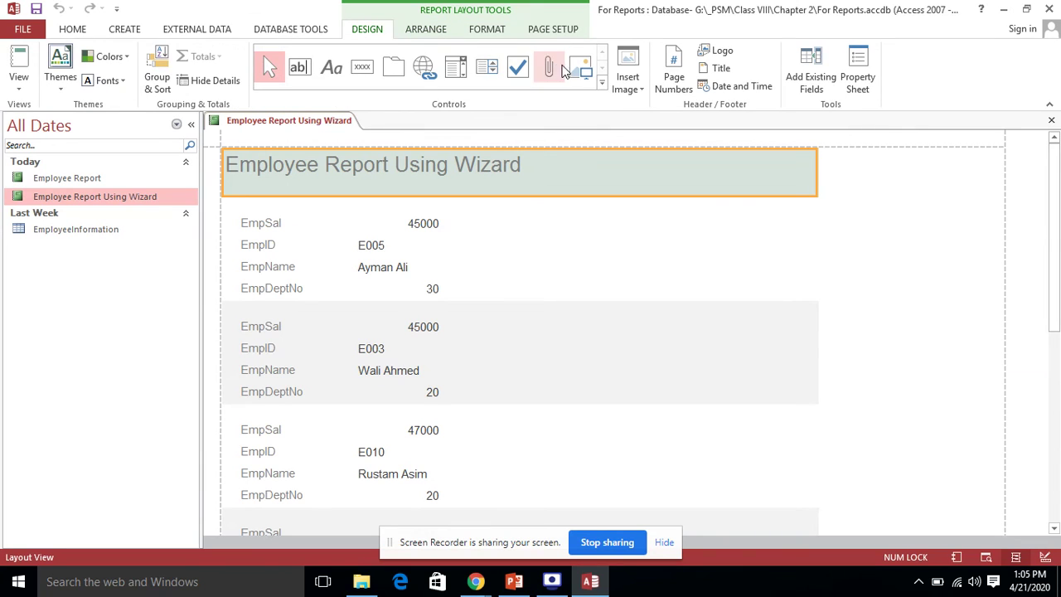
left_click(476, 32)
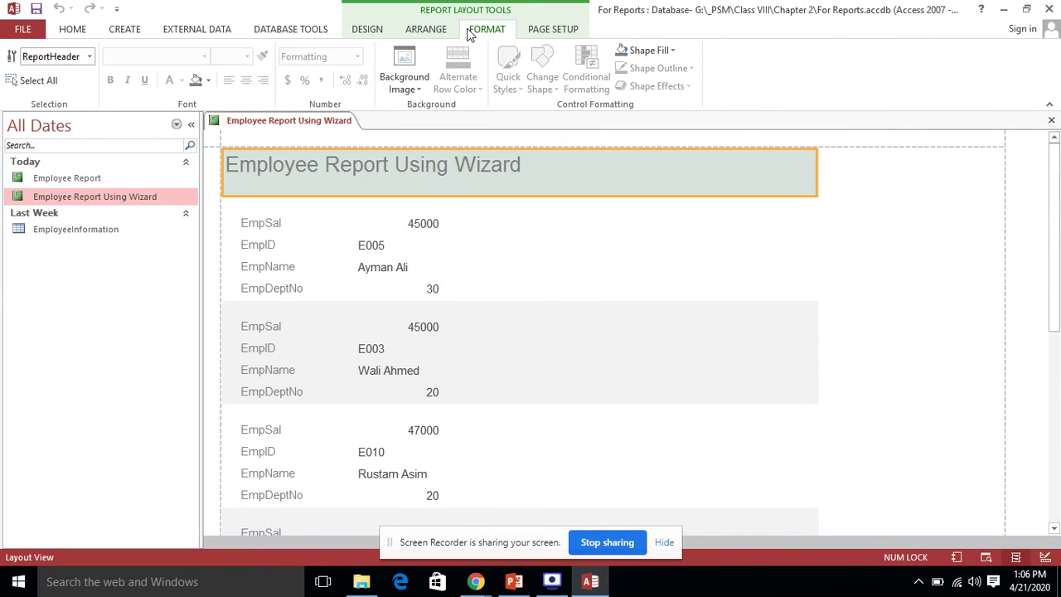
left_click(208, 80)
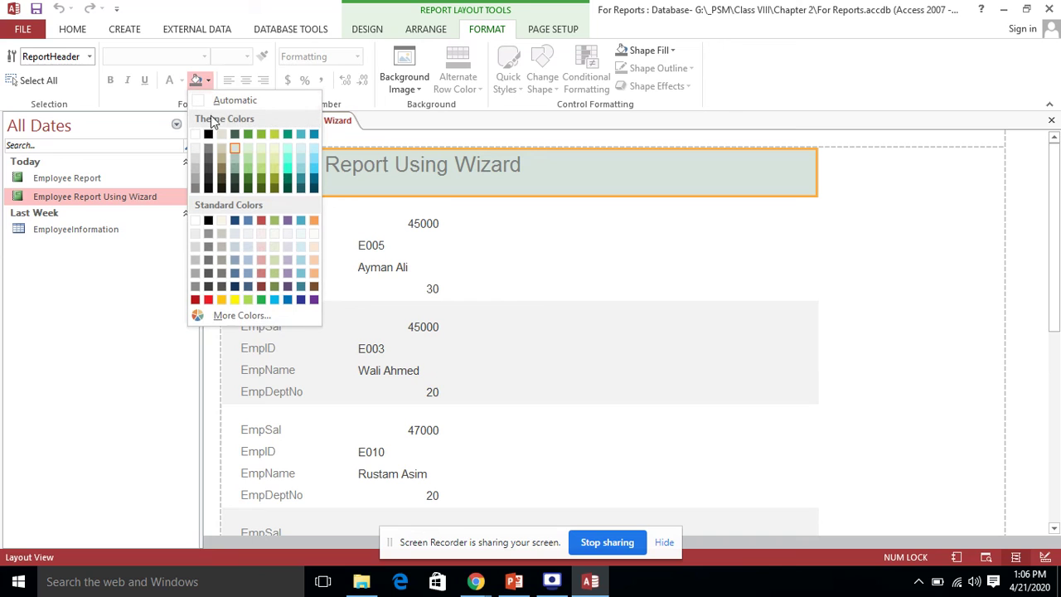
left_click(221, 300)
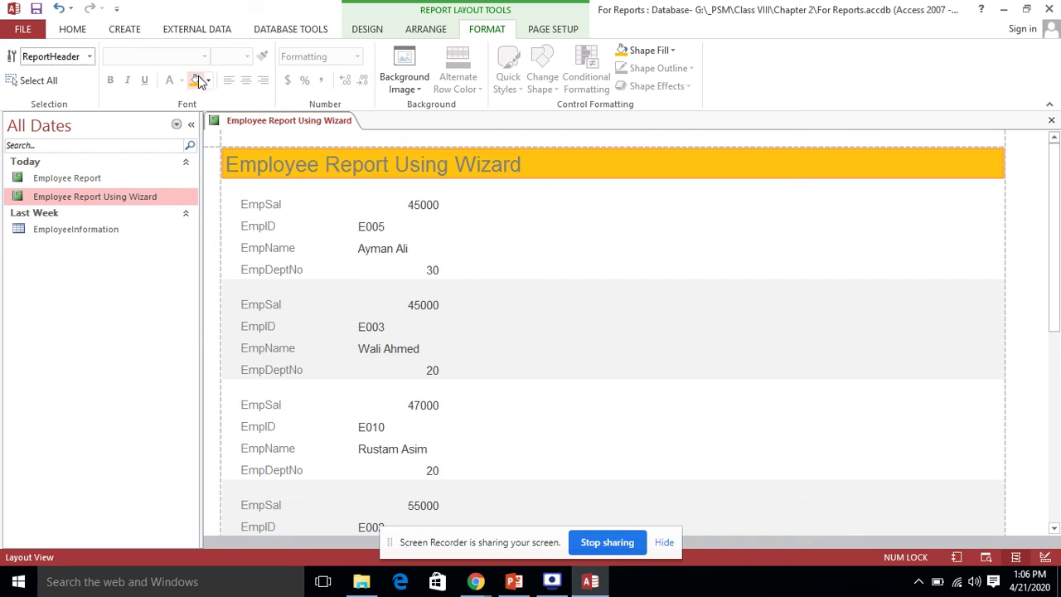
Step: Make the report title "Employee Report Using Wizard" red, bold and underlined
left_click(484, 176)
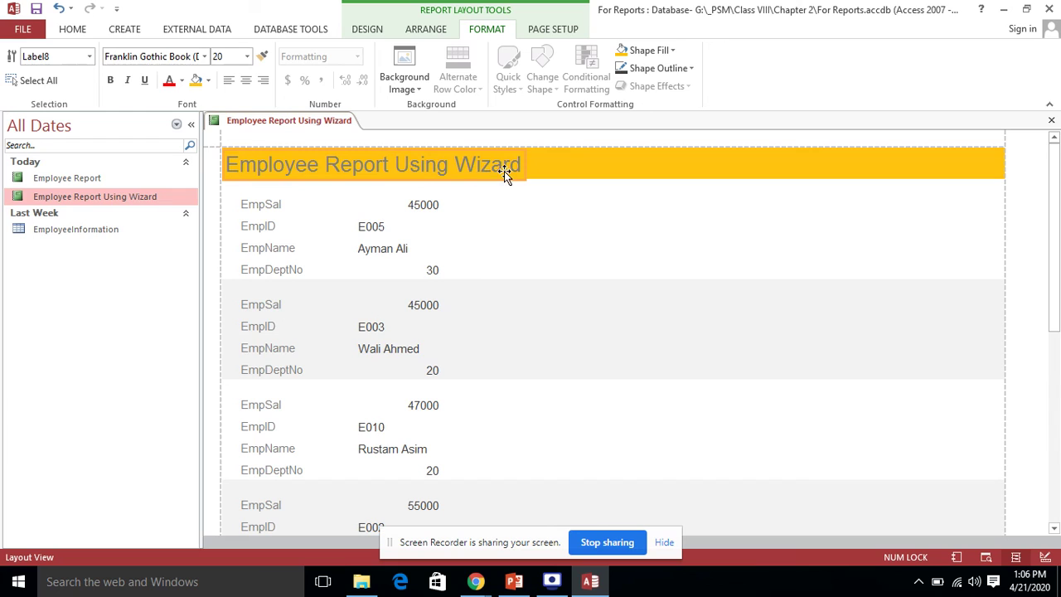
left_click(504, 171)
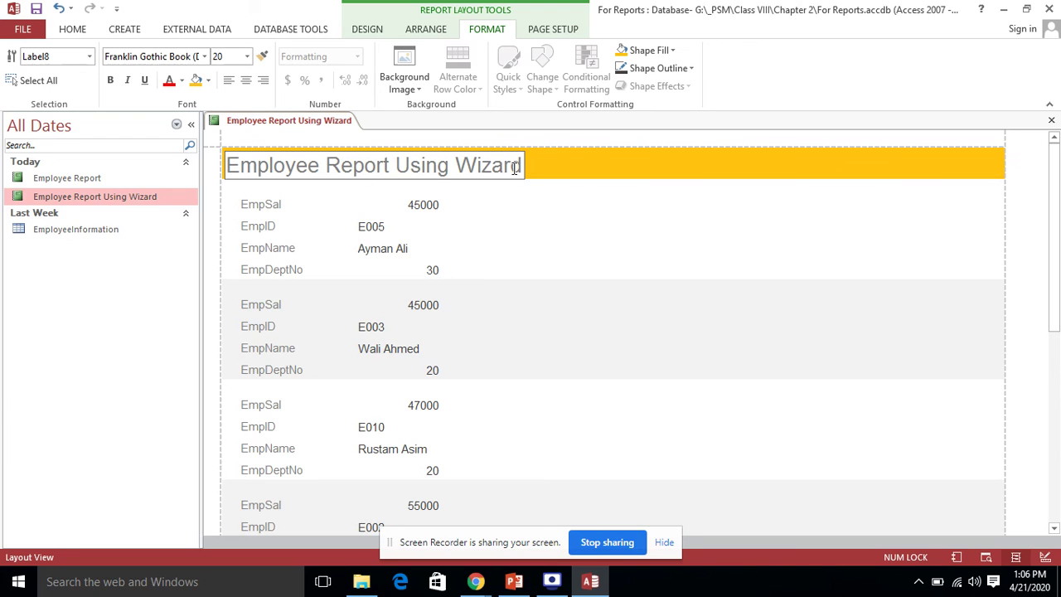
left_click_drag(511, 165, 225, 181)
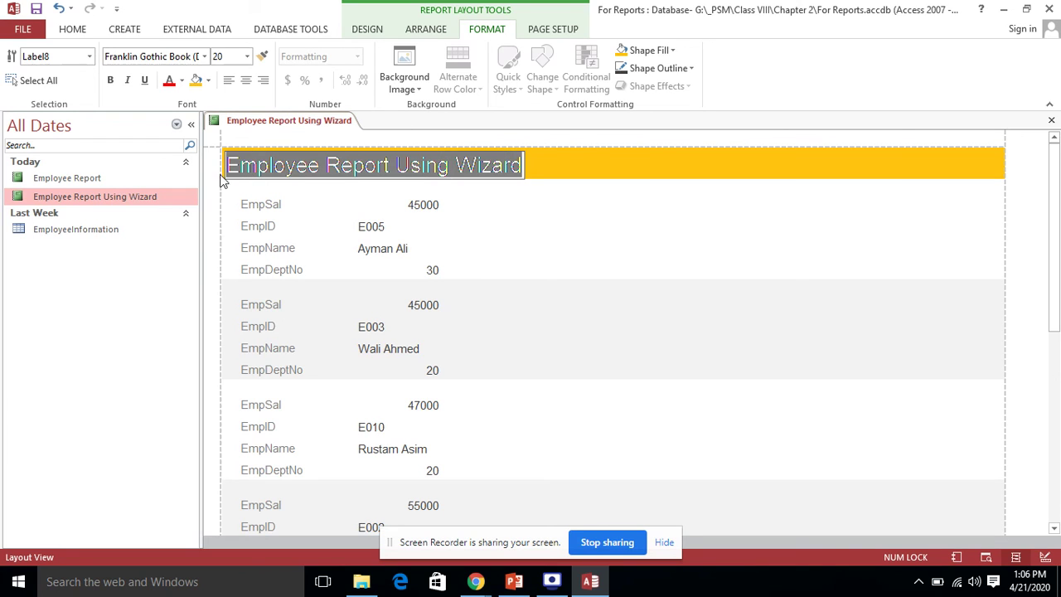
left_click(169, 80)
left_click(110, 81)
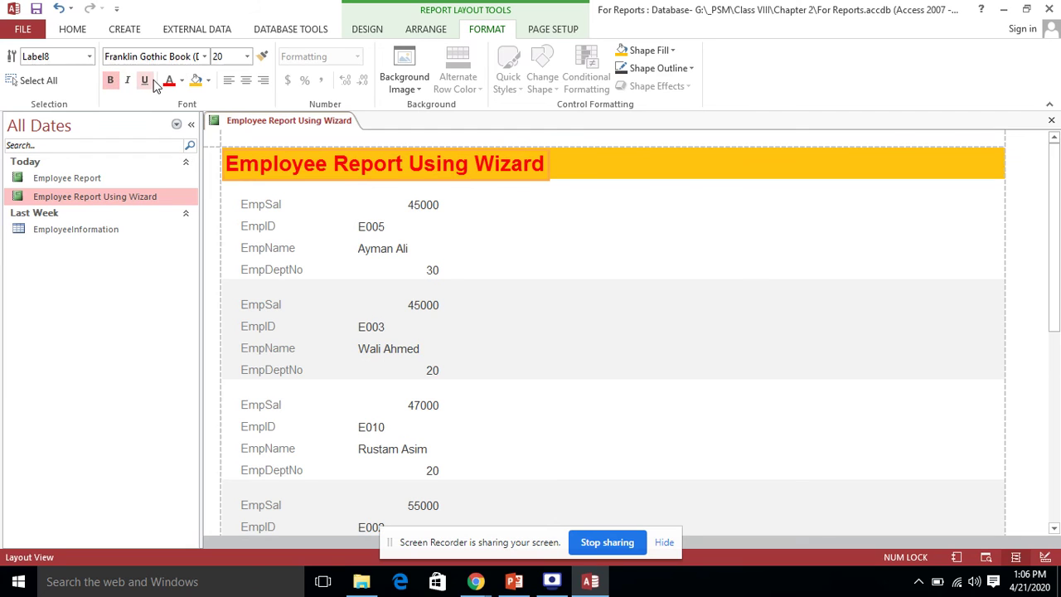
left_click(149, 80)
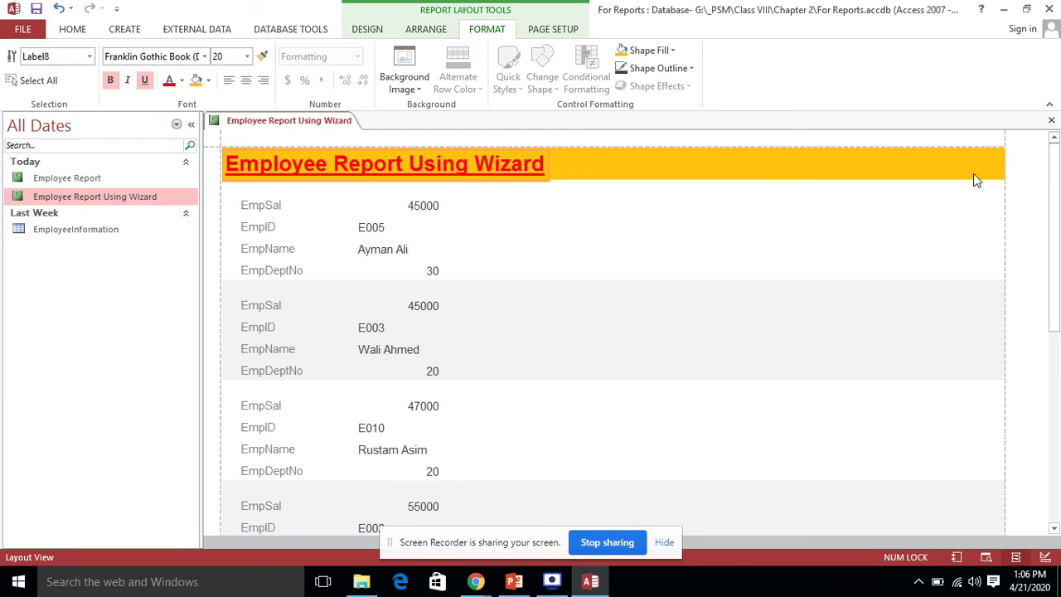
Step: Fill the report's detail section with light blue from the theme colors and check all records
left_click(1025, 196)
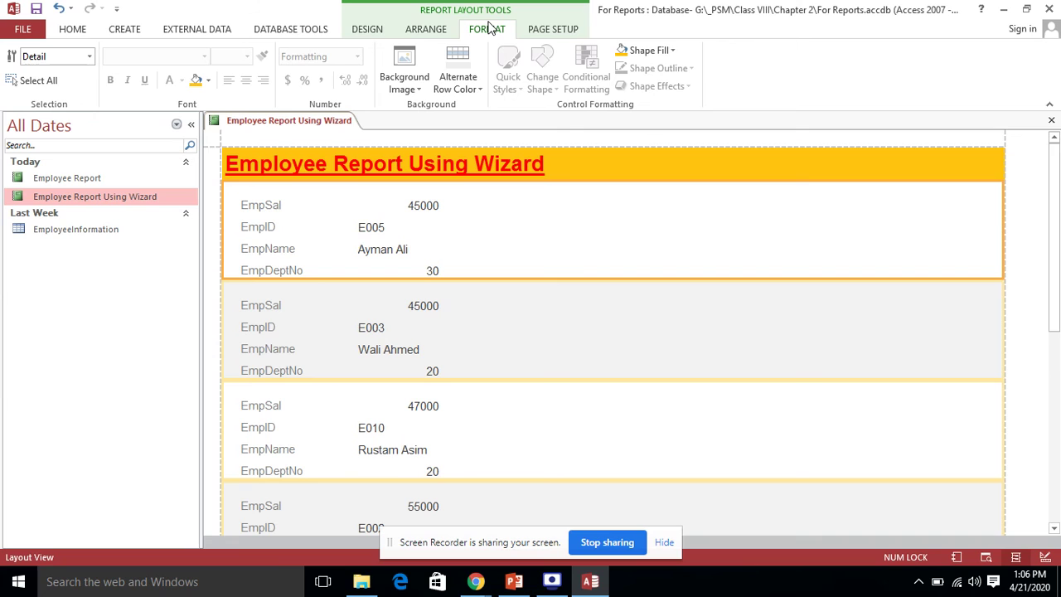
left_click(517, 234)
left_click(533, 254)
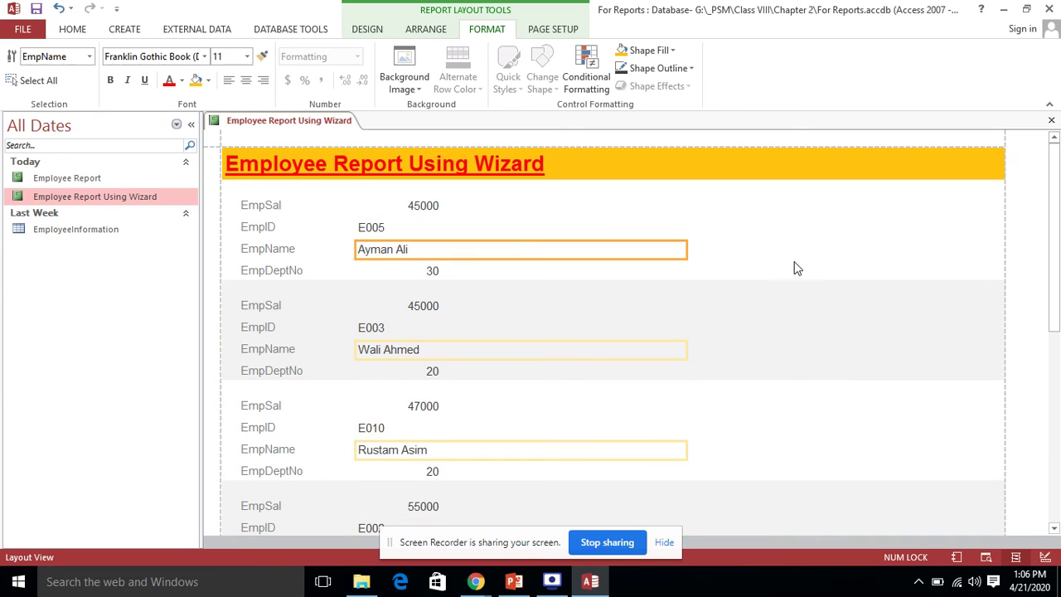
left_click(798, 238)
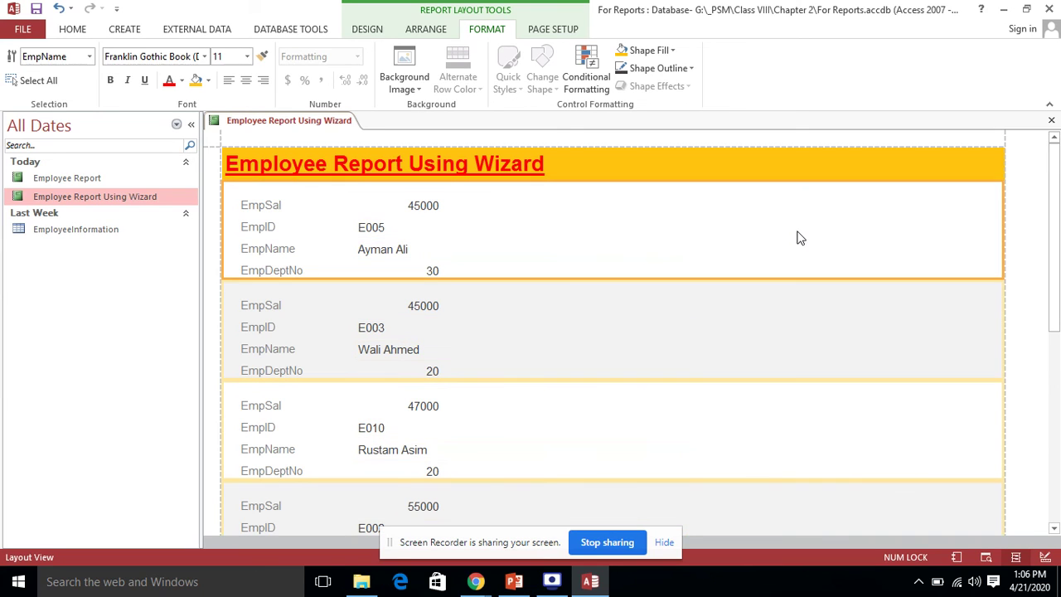
left_click(208, 81)
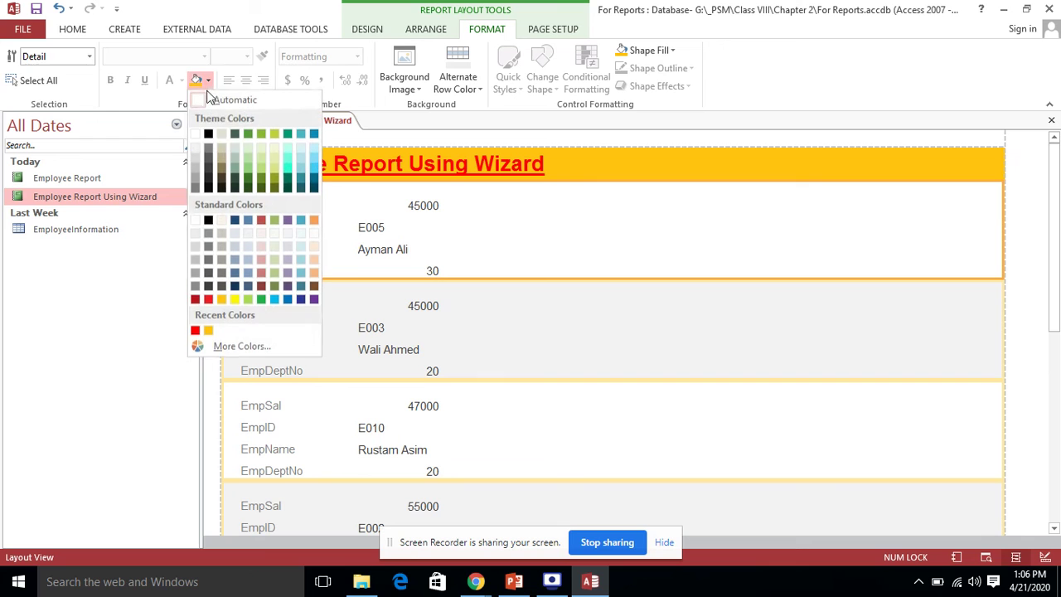
left_click(315, 160)
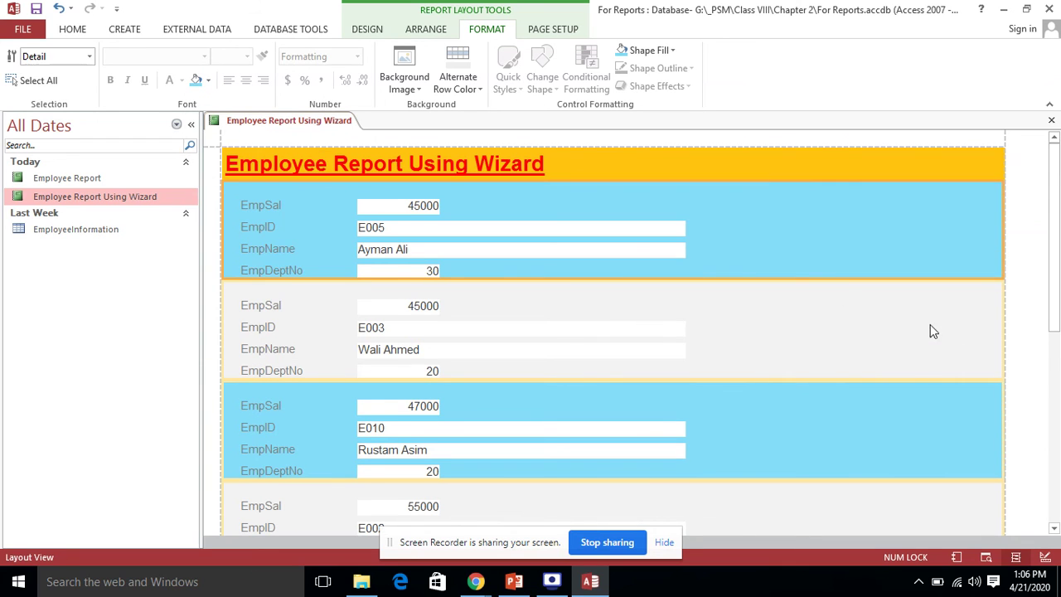
scroll(931, 327, "down", 10)
scroll(931, 327, "down", 1)
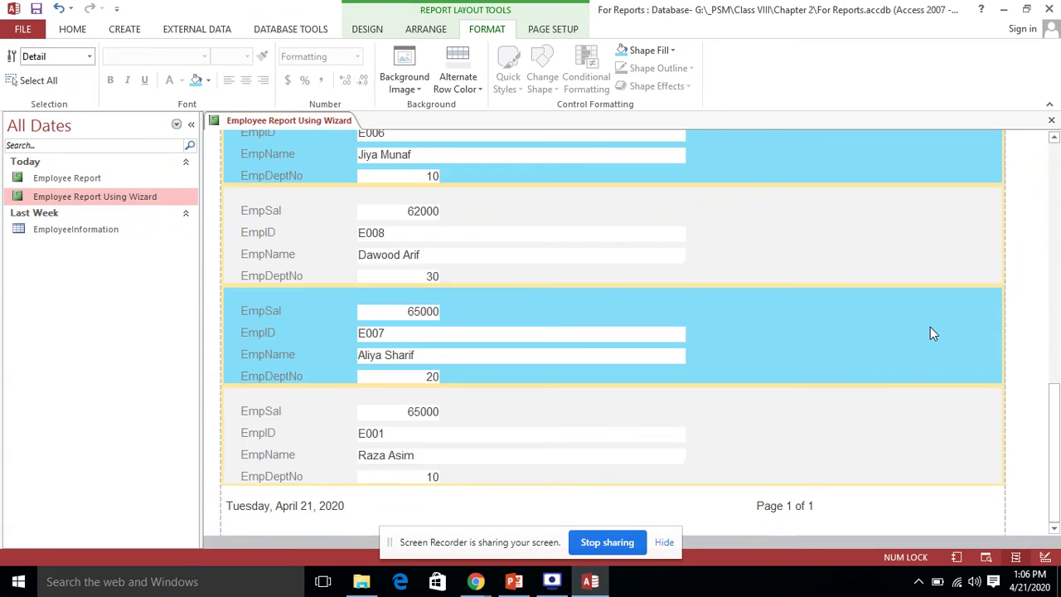
scroll(930, 327, "up", 10)
scroll(932, 332, "up", 2)
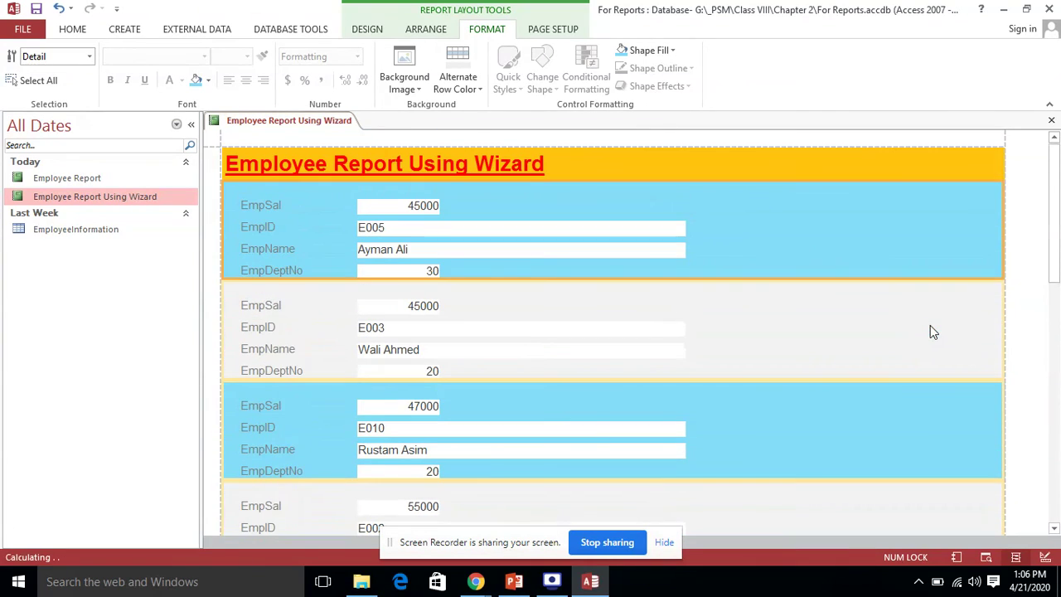
Step: Fill the report's detail section with light orange from the standard colors and check the records
left_click(885, 305)
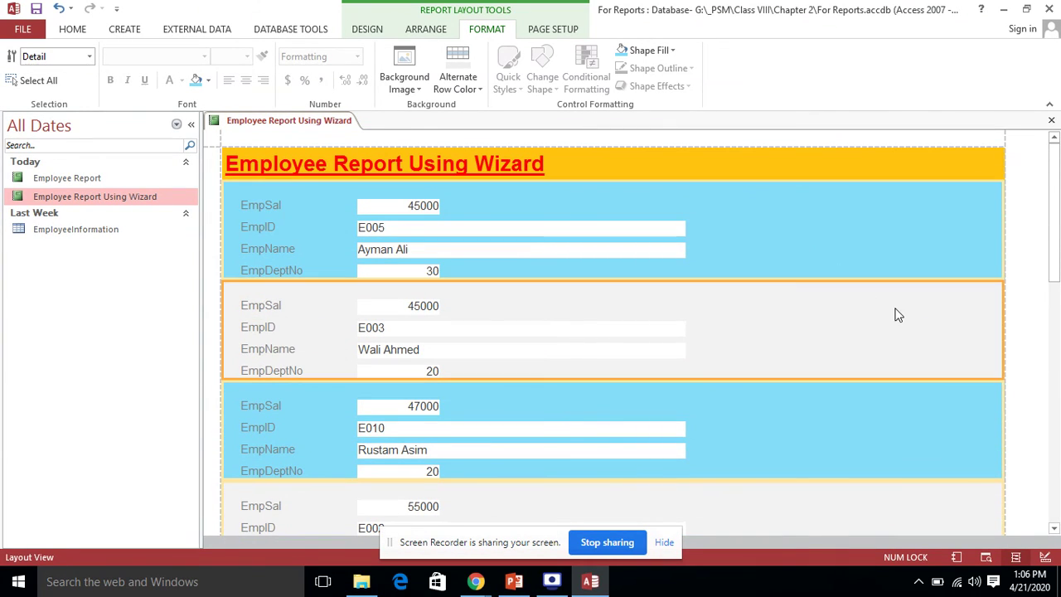
left_click(209, 80)
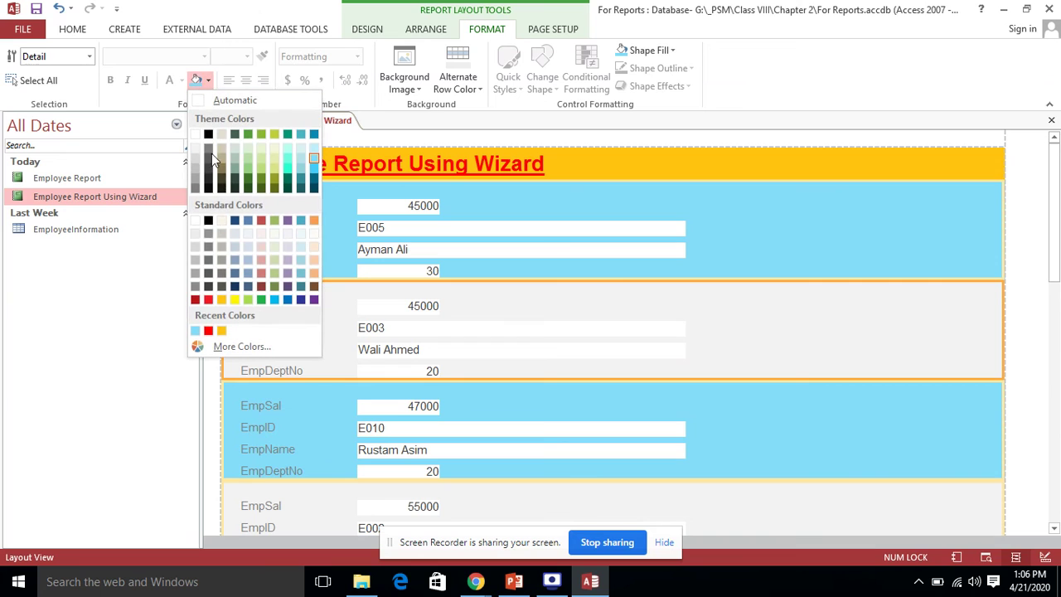
left_click(312, 260)
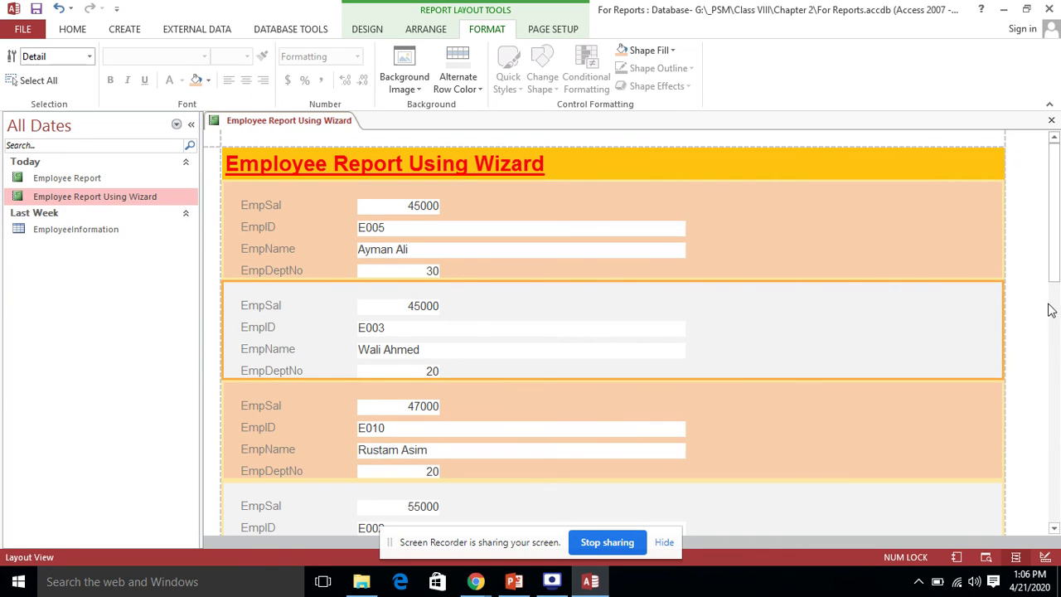
scroll(1033, 282, "down", 5)
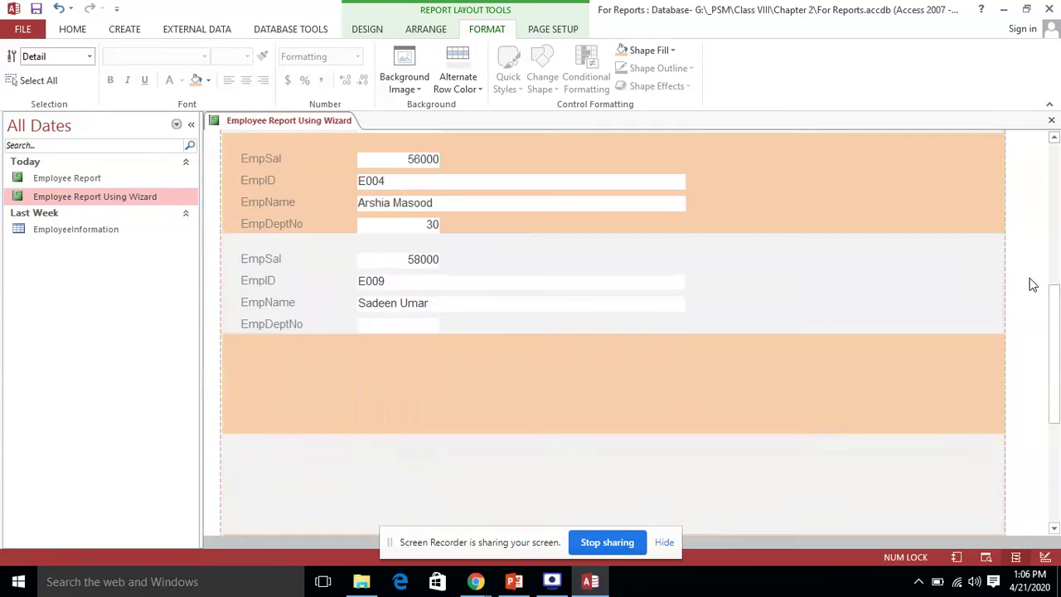
scroll(1032, 285, "down", 3)
scroll(1032, 284, "up", 10)
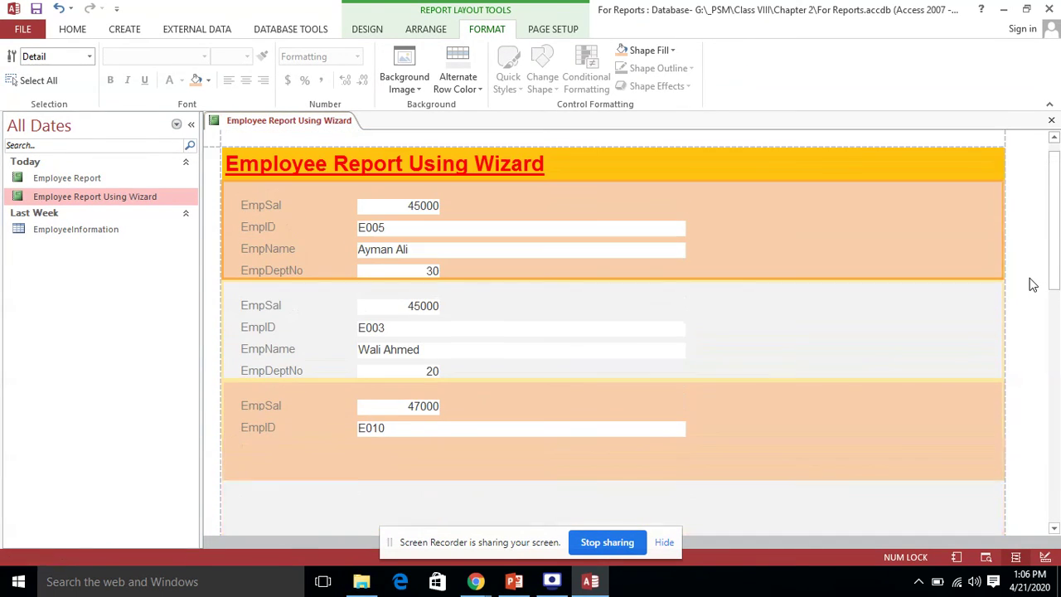
Step: Set the font color of the EmpSal, EmpID, EmpName and EmpDeptNo labels to red
left_click(275, 210)
left_click(270, 225)
left_click(269, 209)
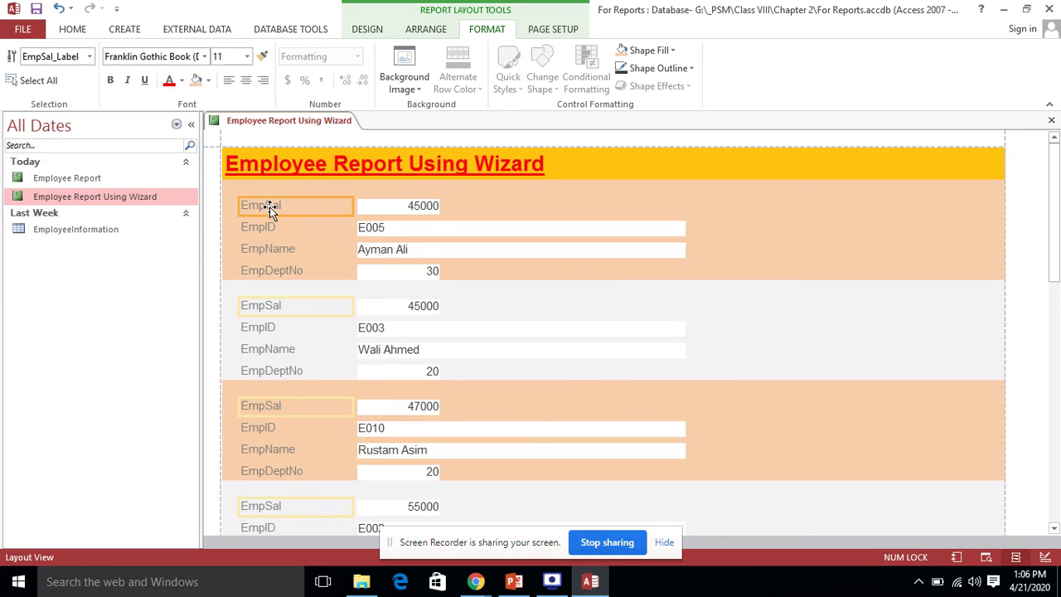
left_click(169, 81)
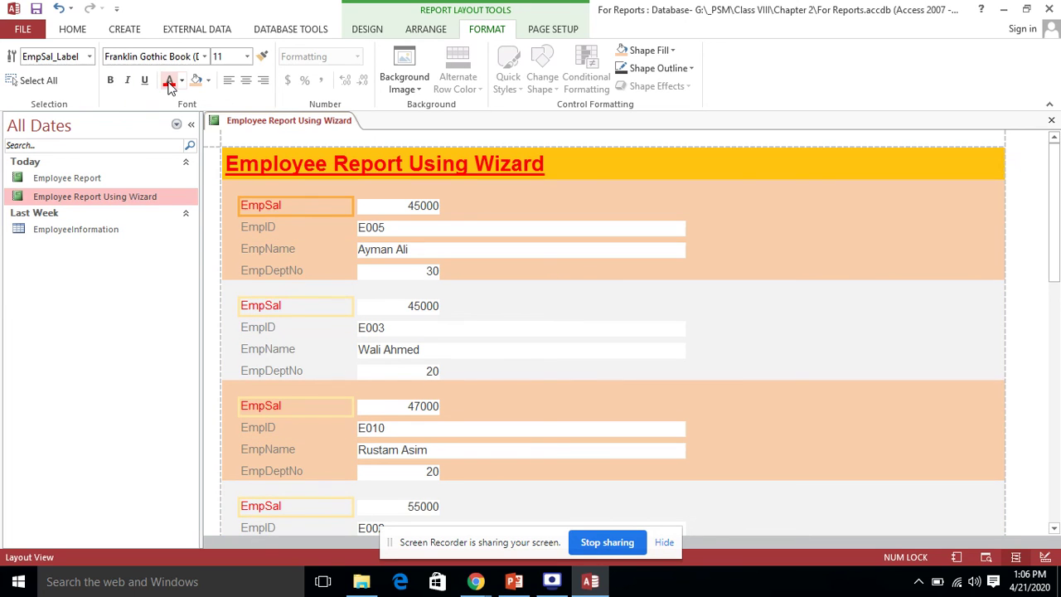
left_click(257, 225)
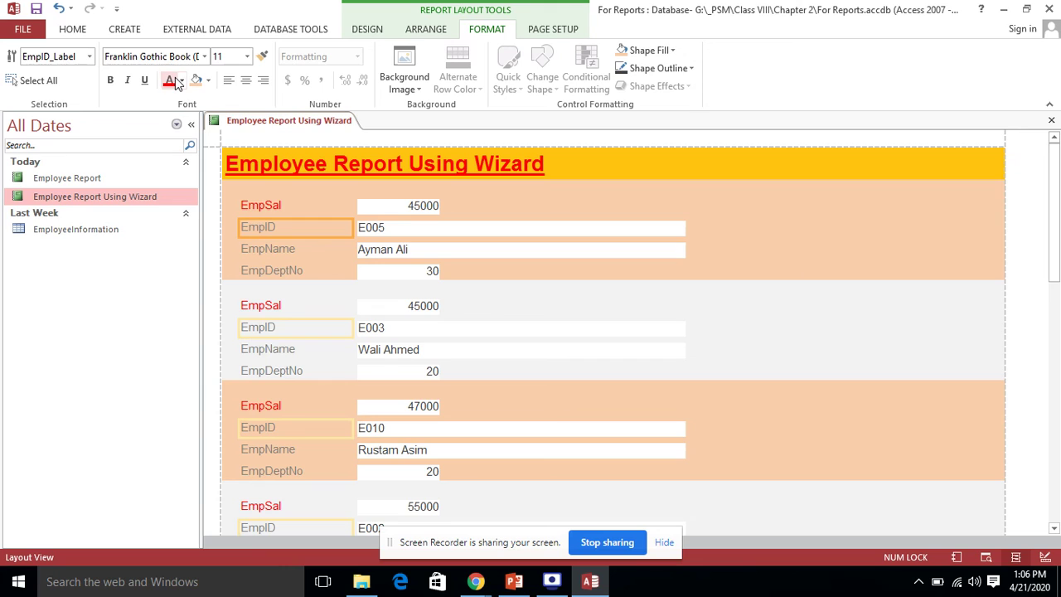
left_click(170, 82)
left_click(266, 249)
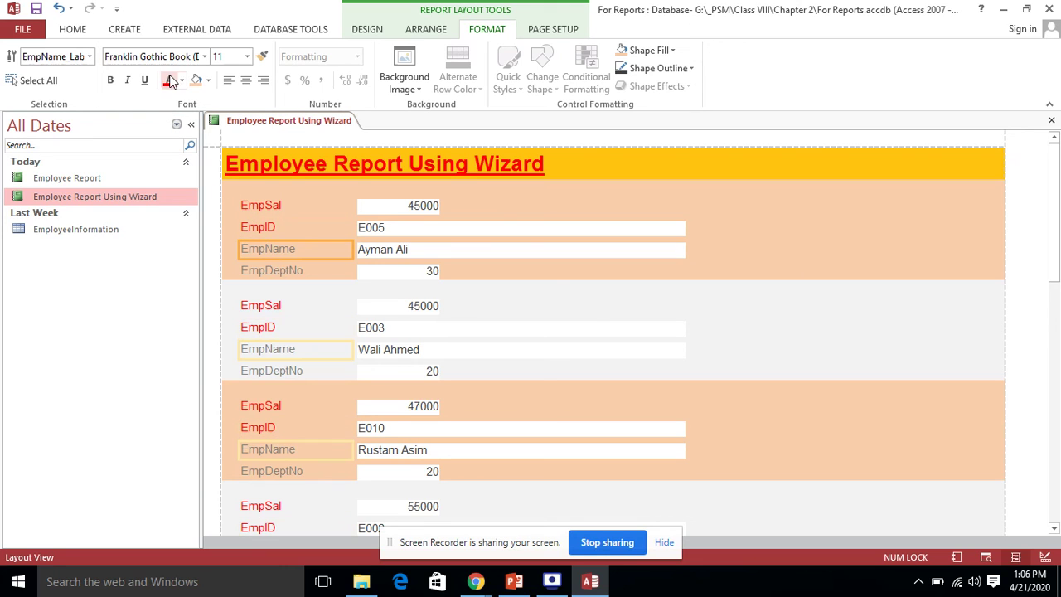
left_click(170, 81)
left_click(277, 274)
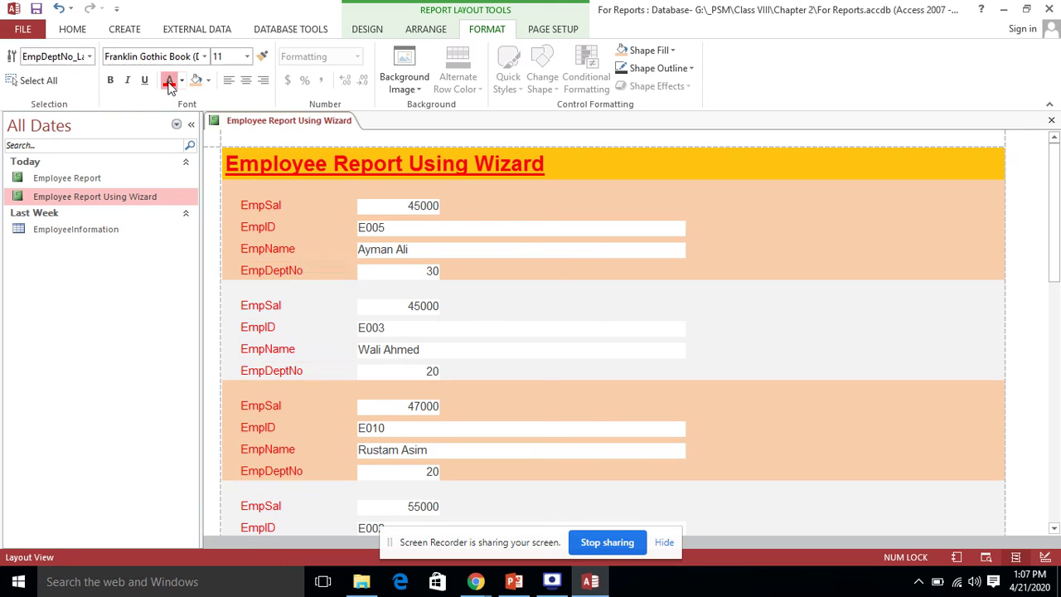
left_click(170, 81)
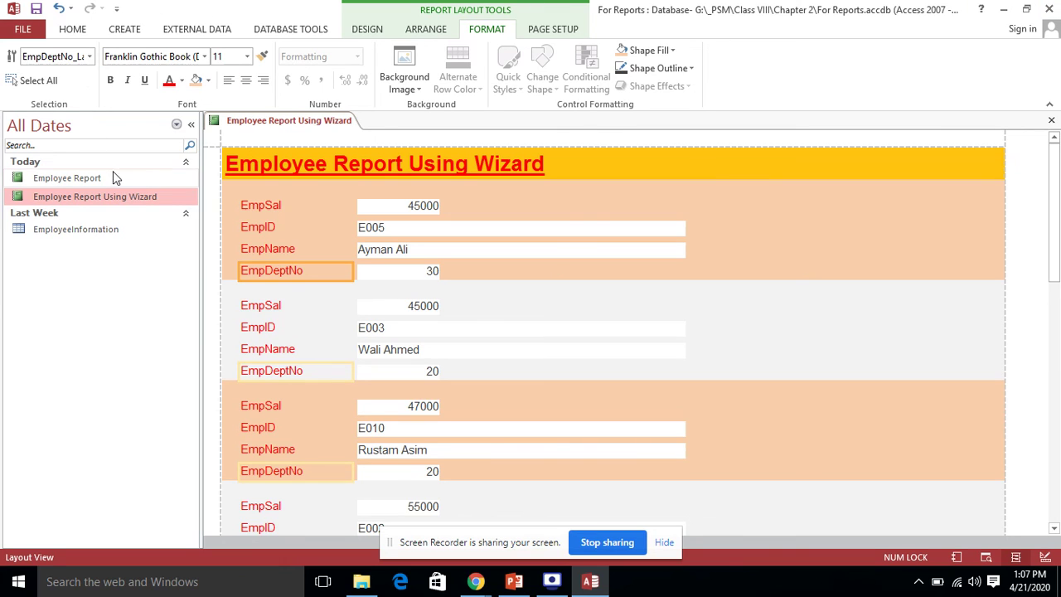
Step: Close the report "Employee Report Using Wizard" and save its design changes
right_click(136, 197)
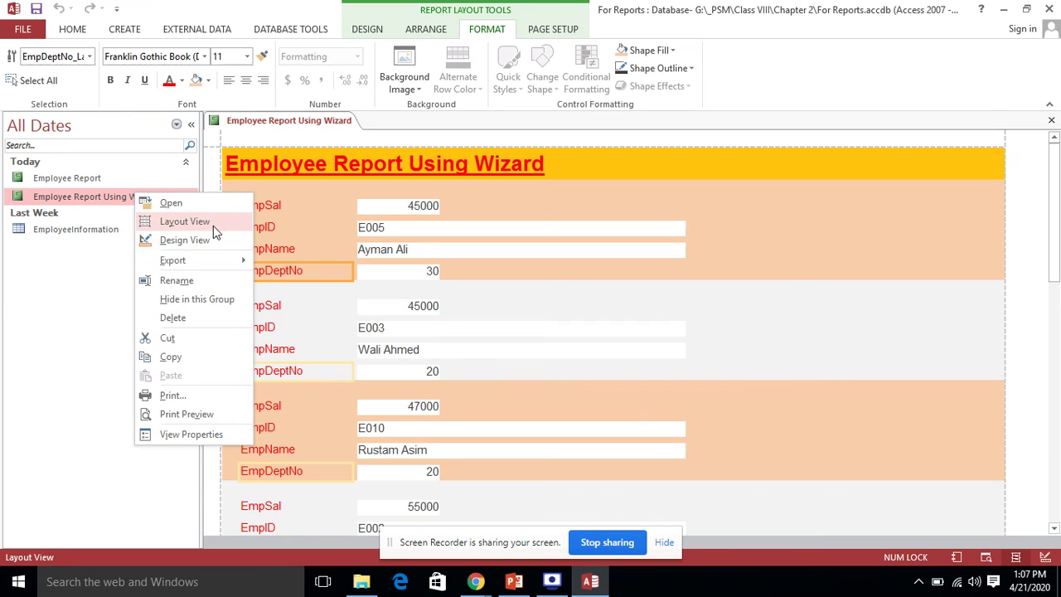
left_click(213, 224)
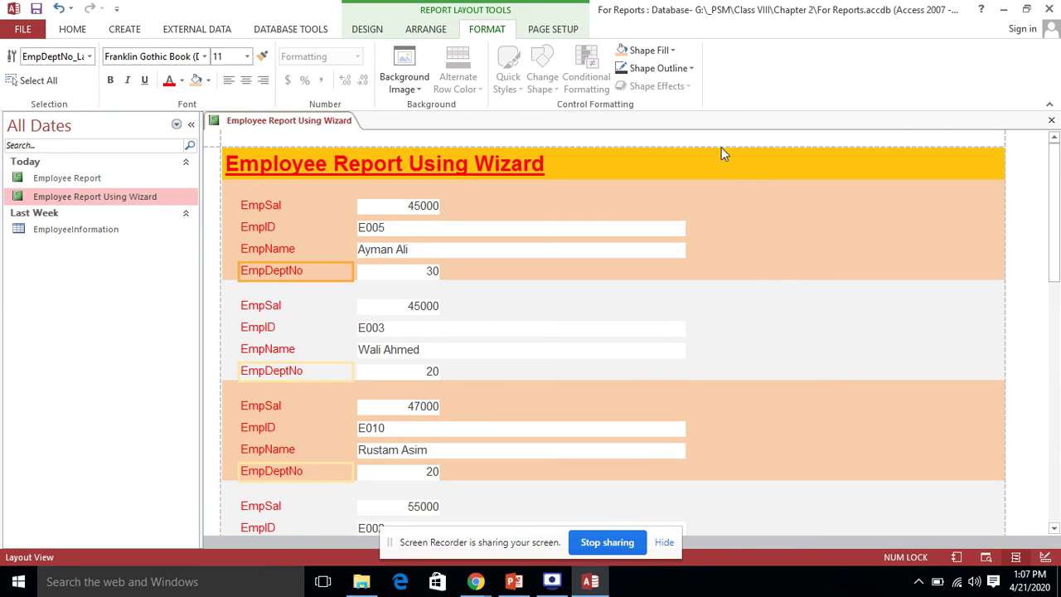
left_click(1051, 120)
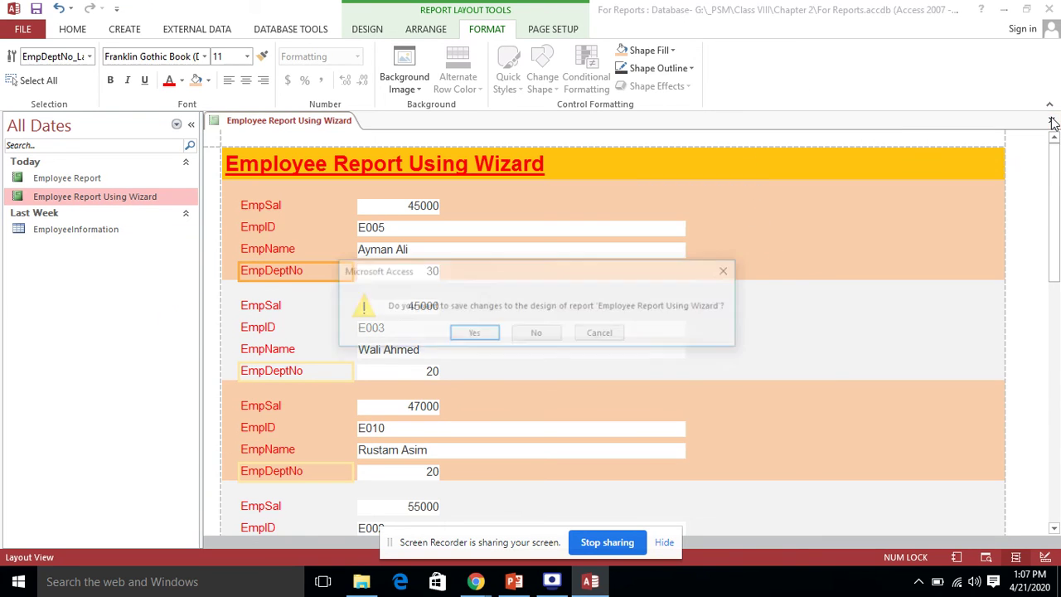
left_click(477, 338)
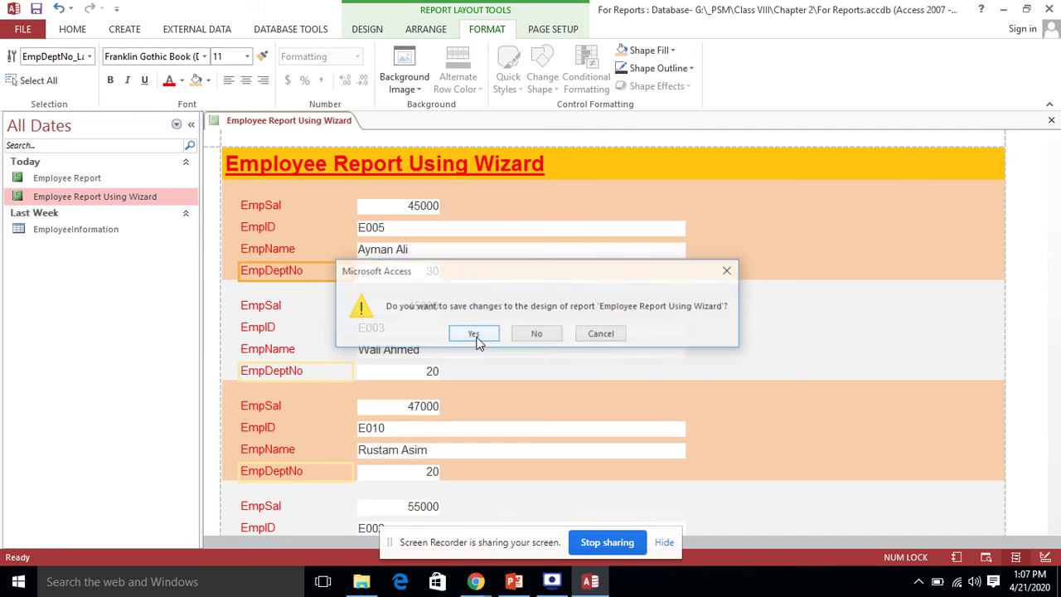
Step: Open "Employee Report Using Wizard" in Report View to examine its formatting, and close it
double_click(122, 196)
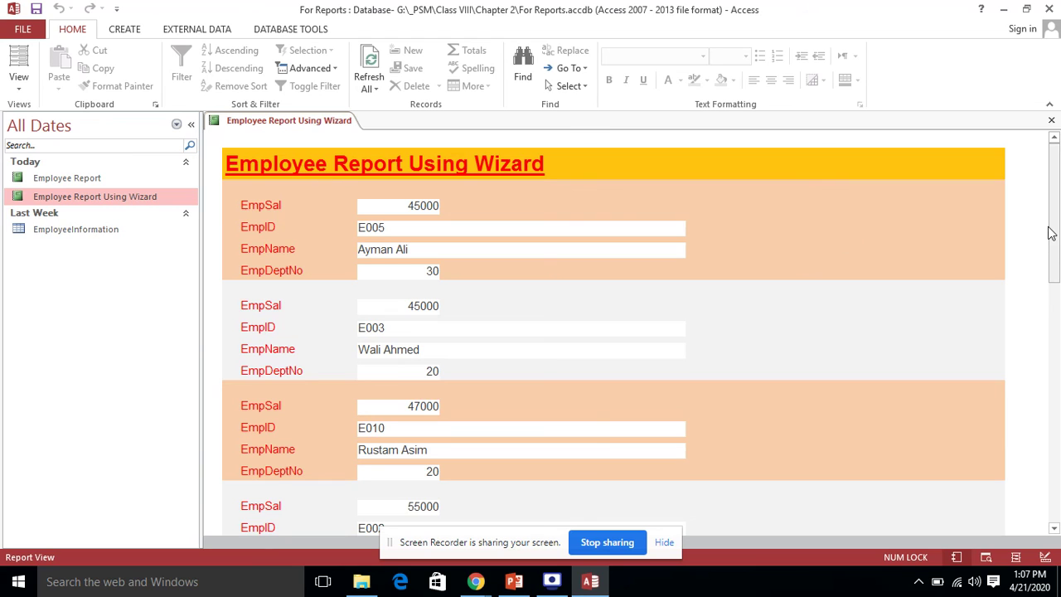
left_click(1051, 122)
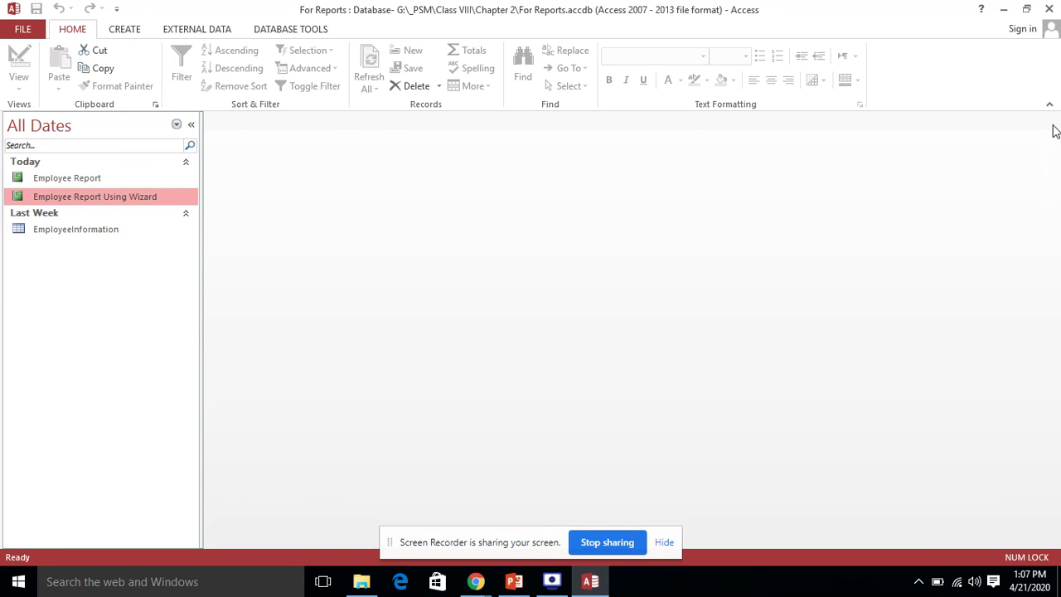
Step: Display the commands for creating new database objects
left_click(111, 31)
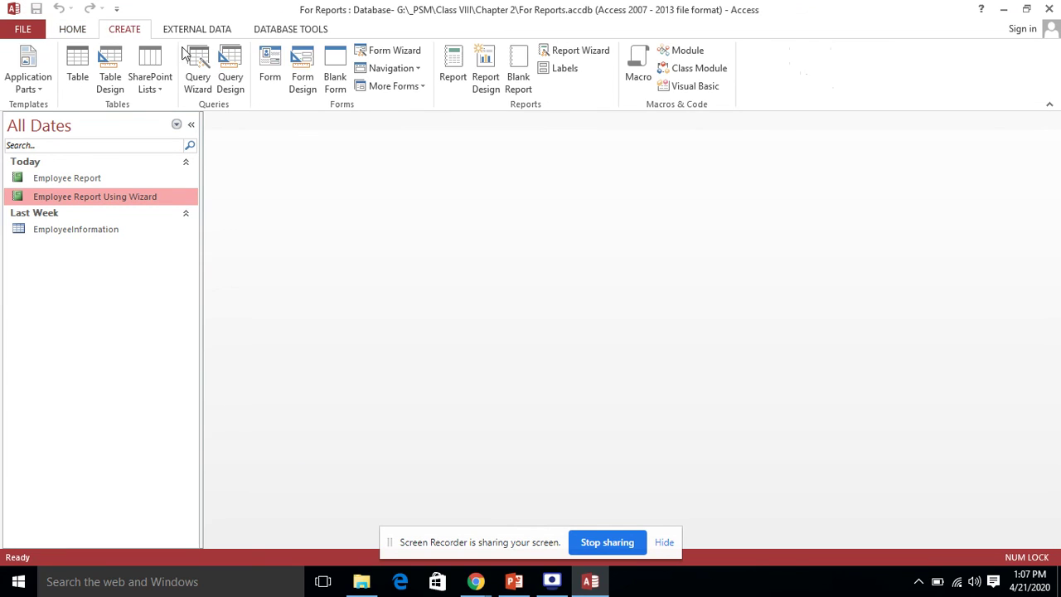